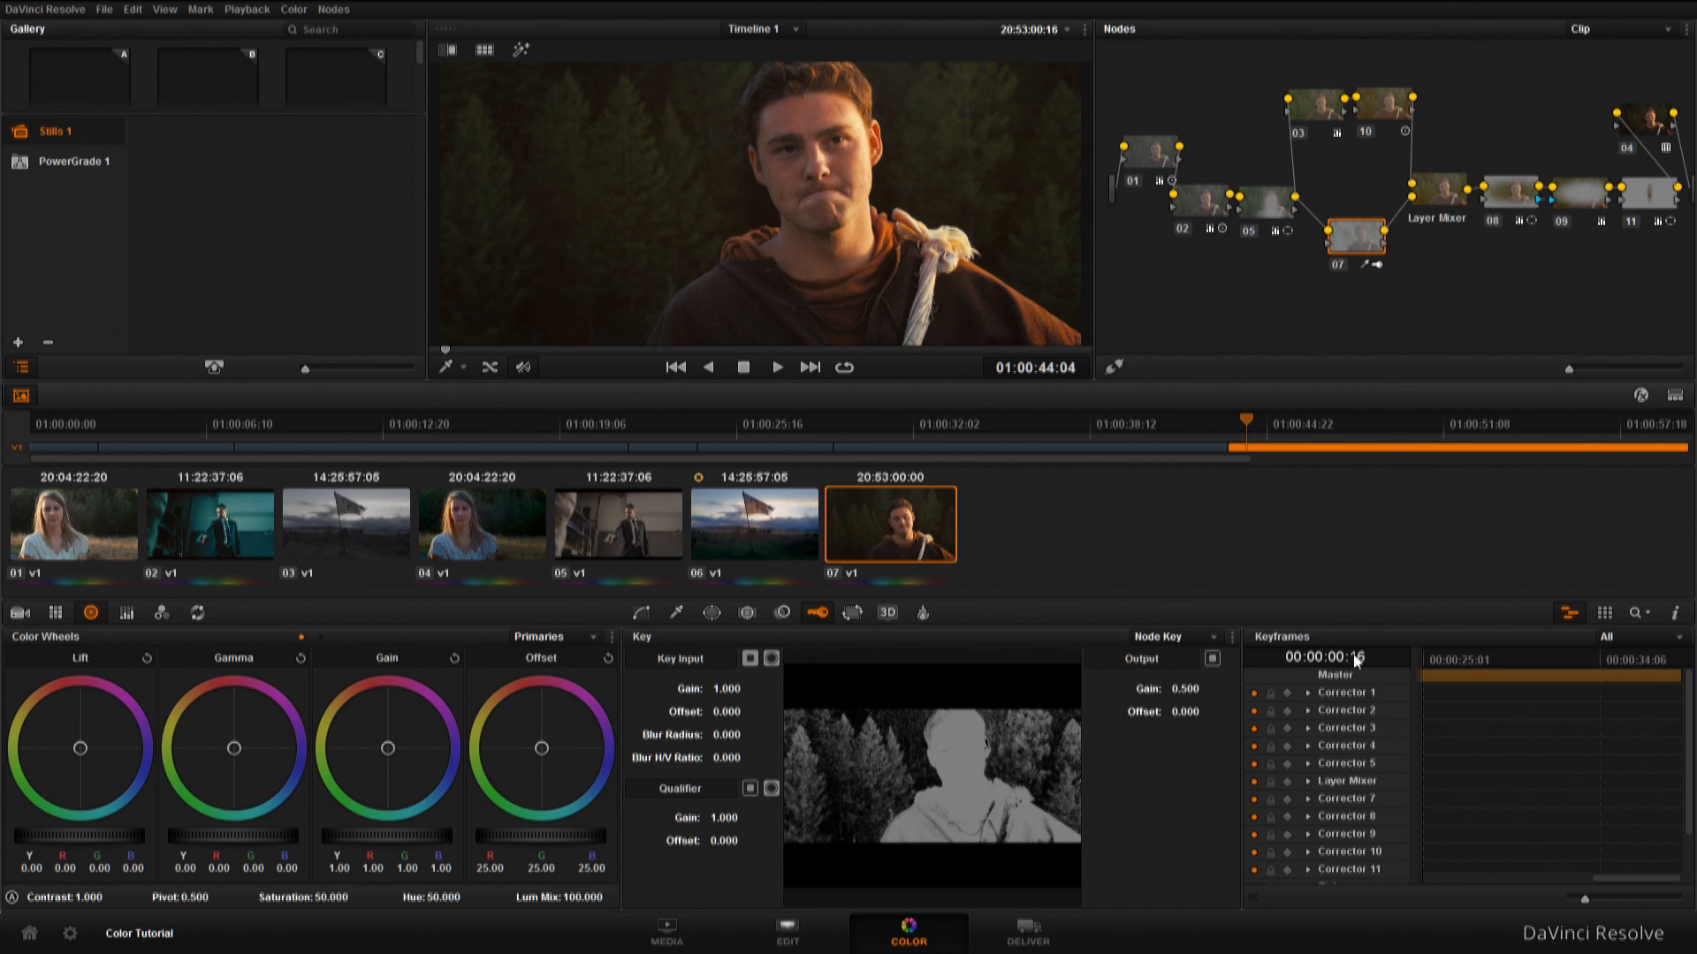
Examine the settings of nodes 03, 10 and 07 in the layered part of the node tree.
left_click(1311, 111)
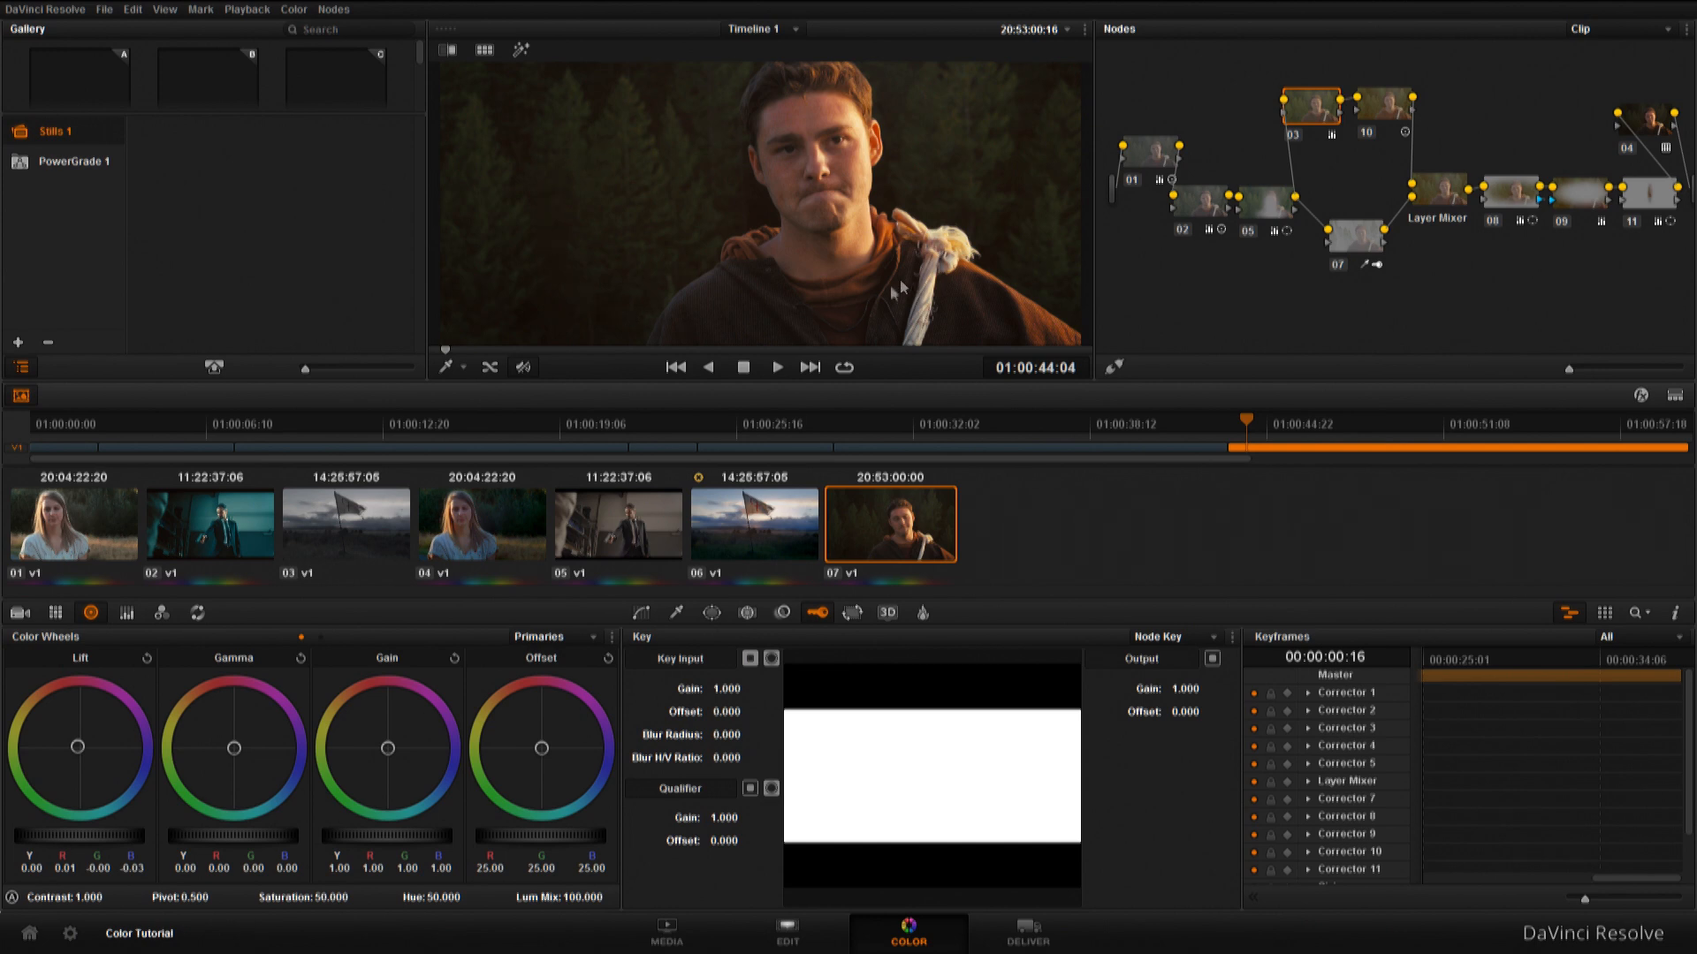
left_click(1366, 97)
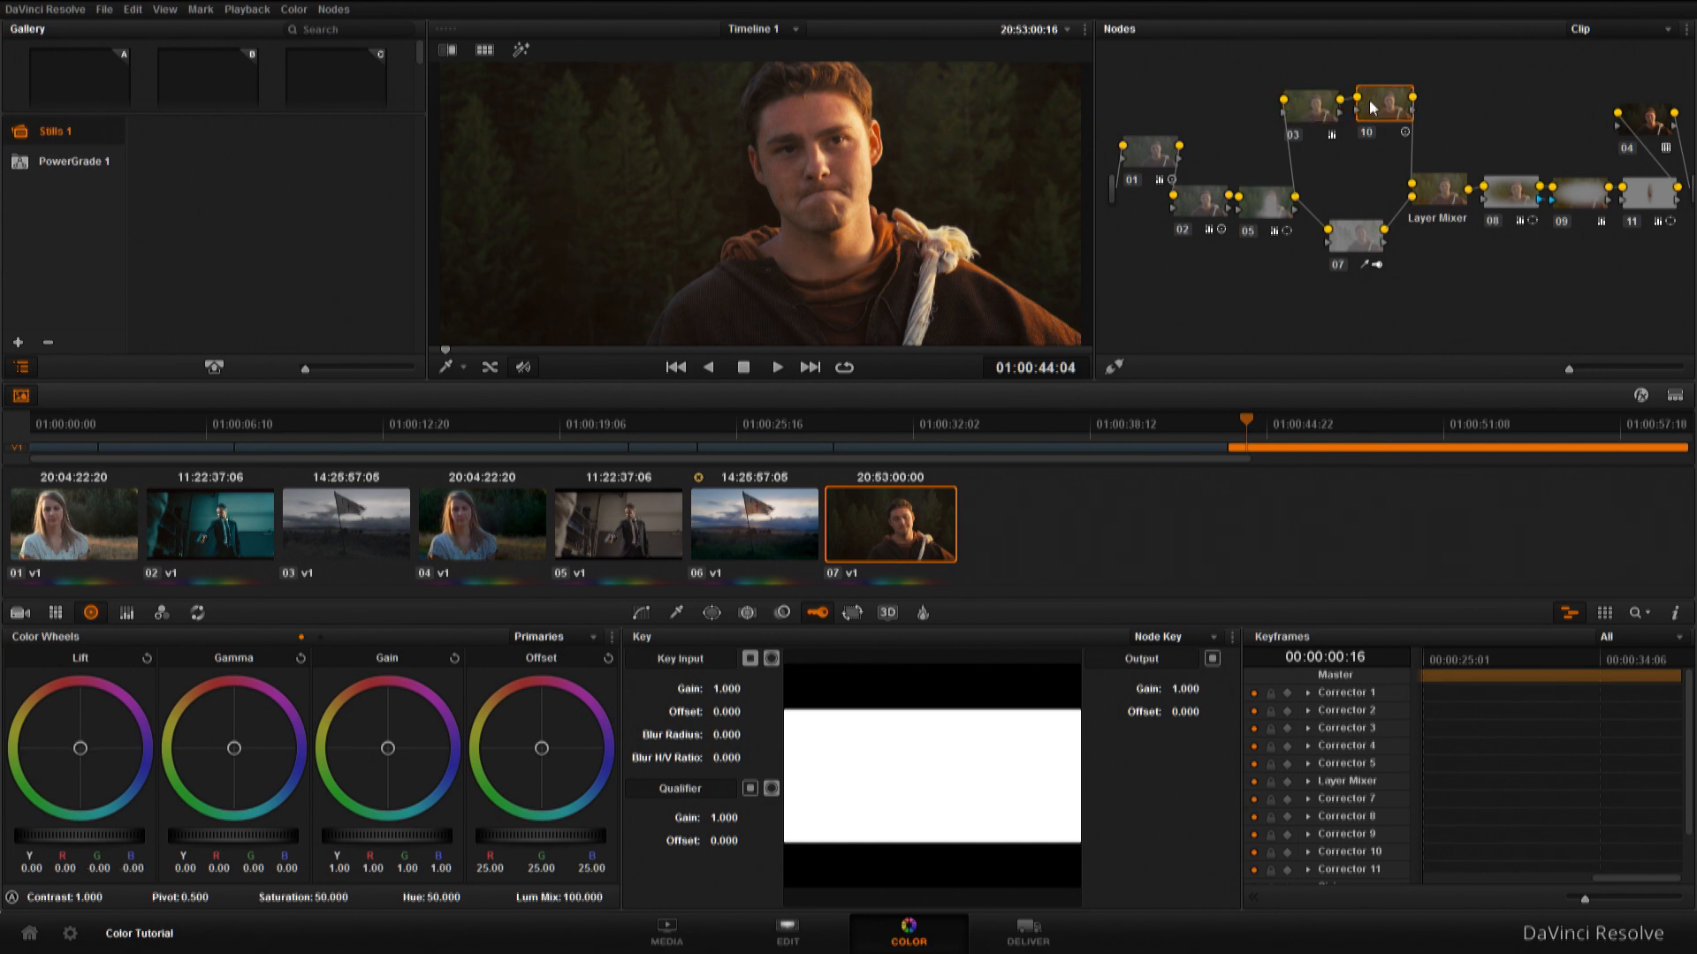
left_click(1362, 245)
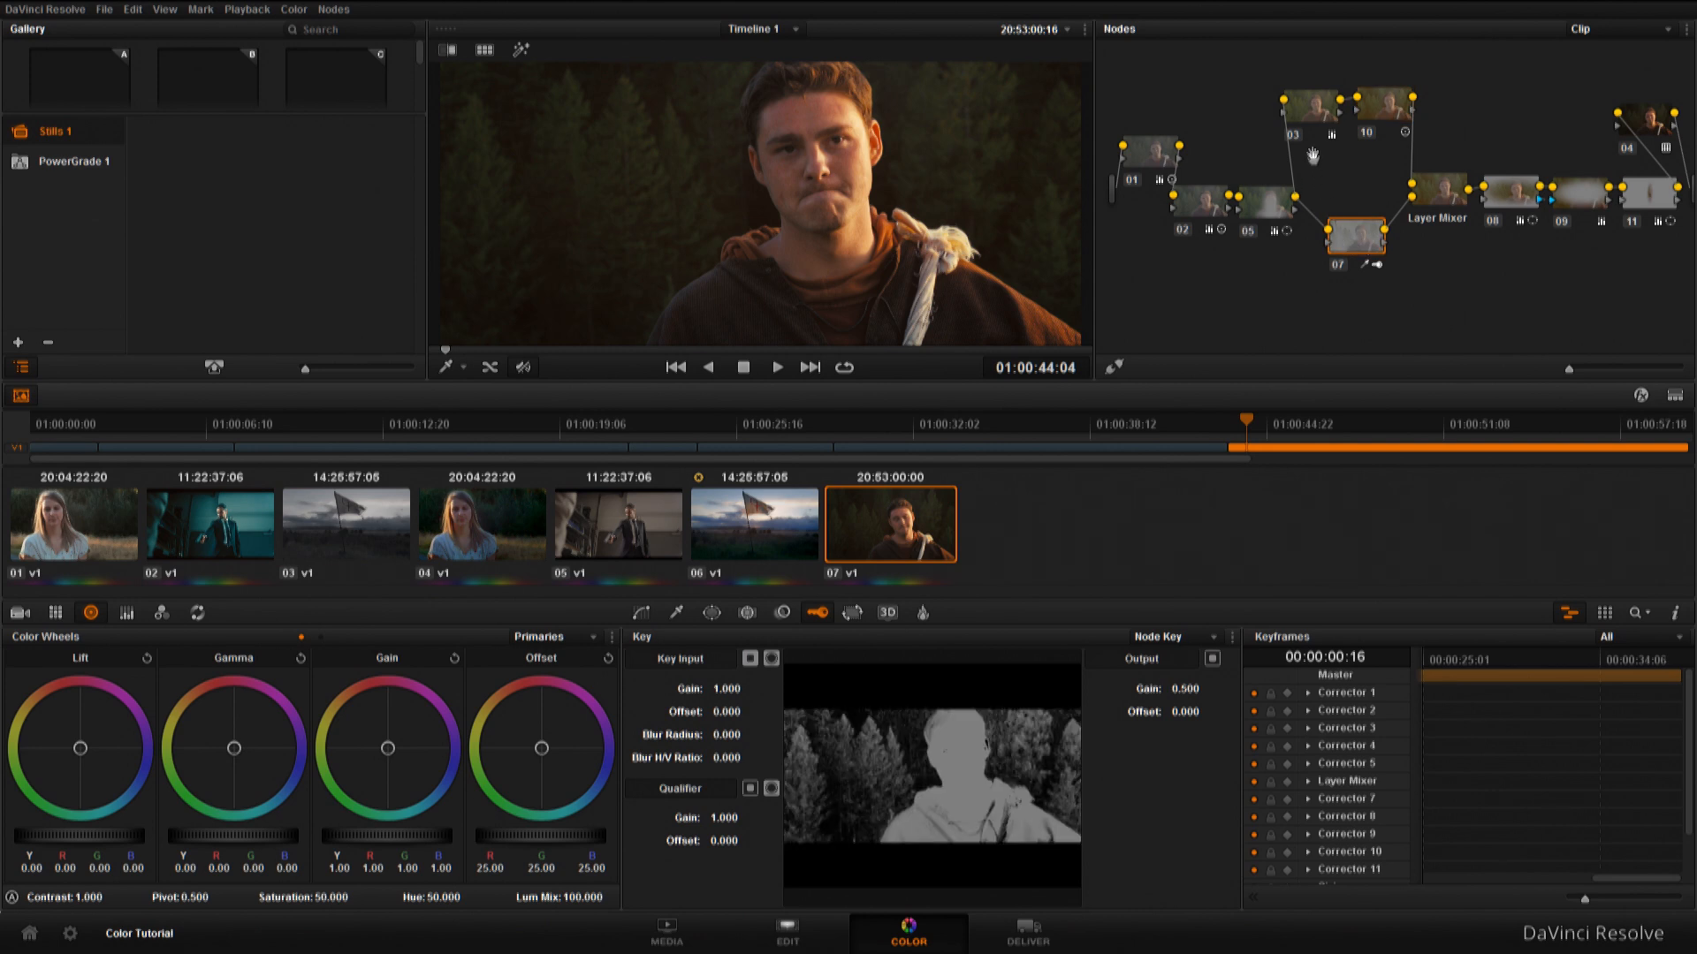
Select node 03, enable automatic keyframing for Corrector 3, and place the playhead at 00:00:07:06.
left_click(1298, 110)
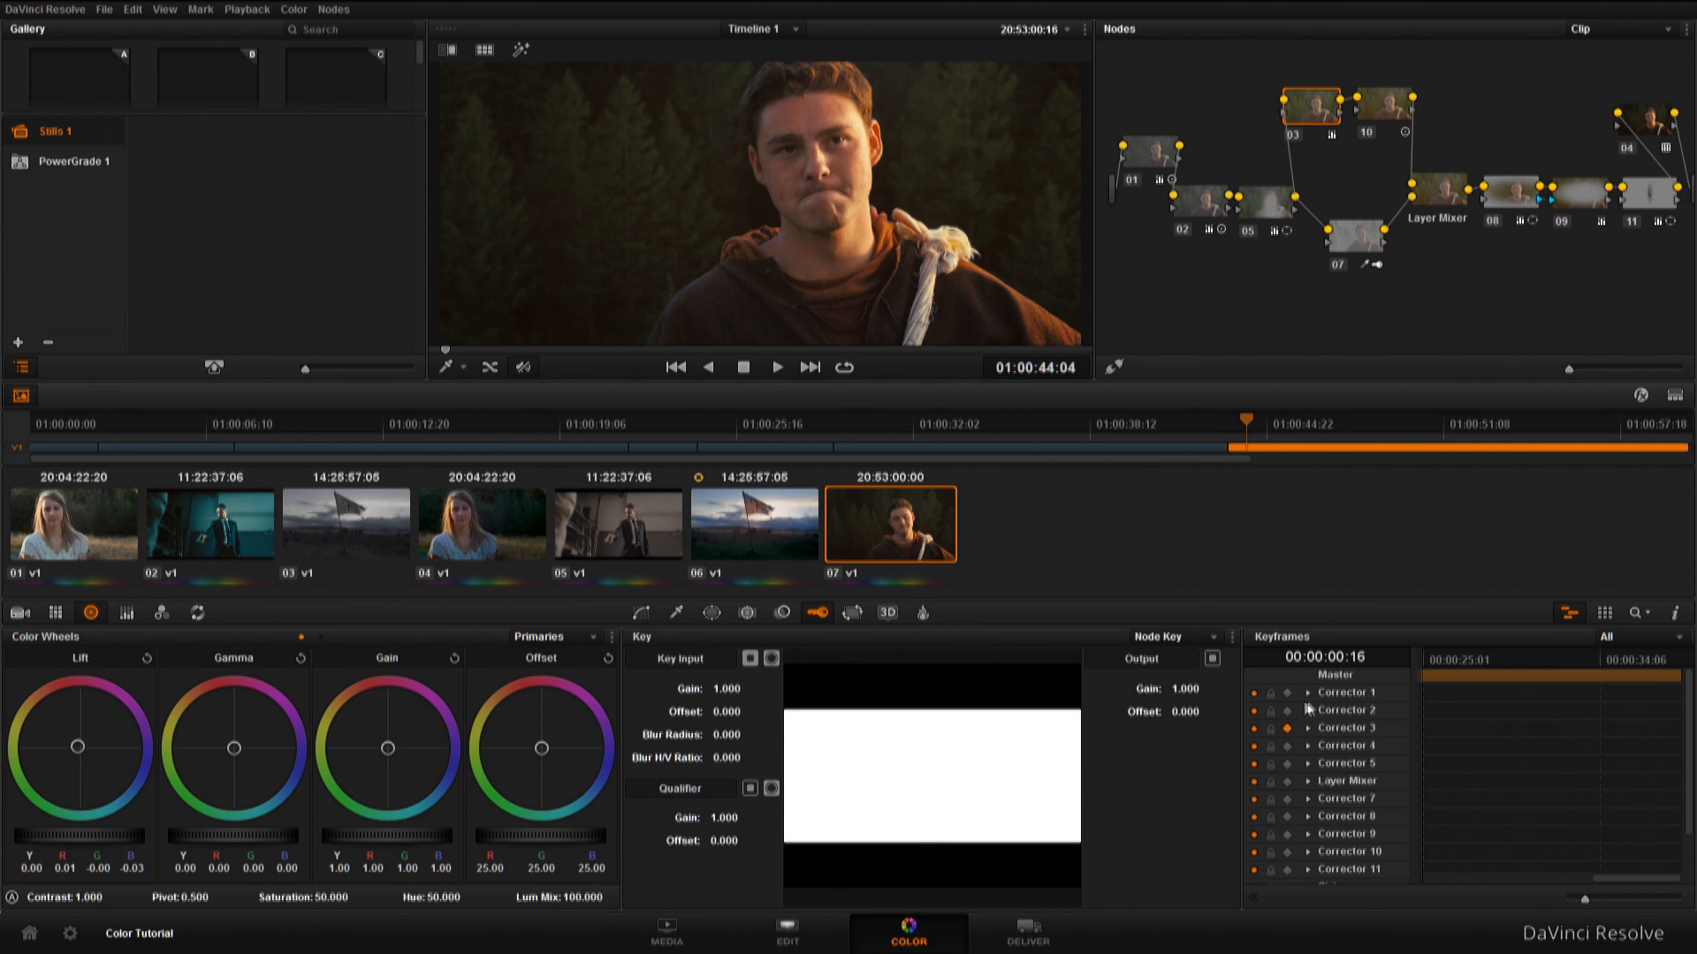
left_click_drag(1444, 656, 1460, 658)
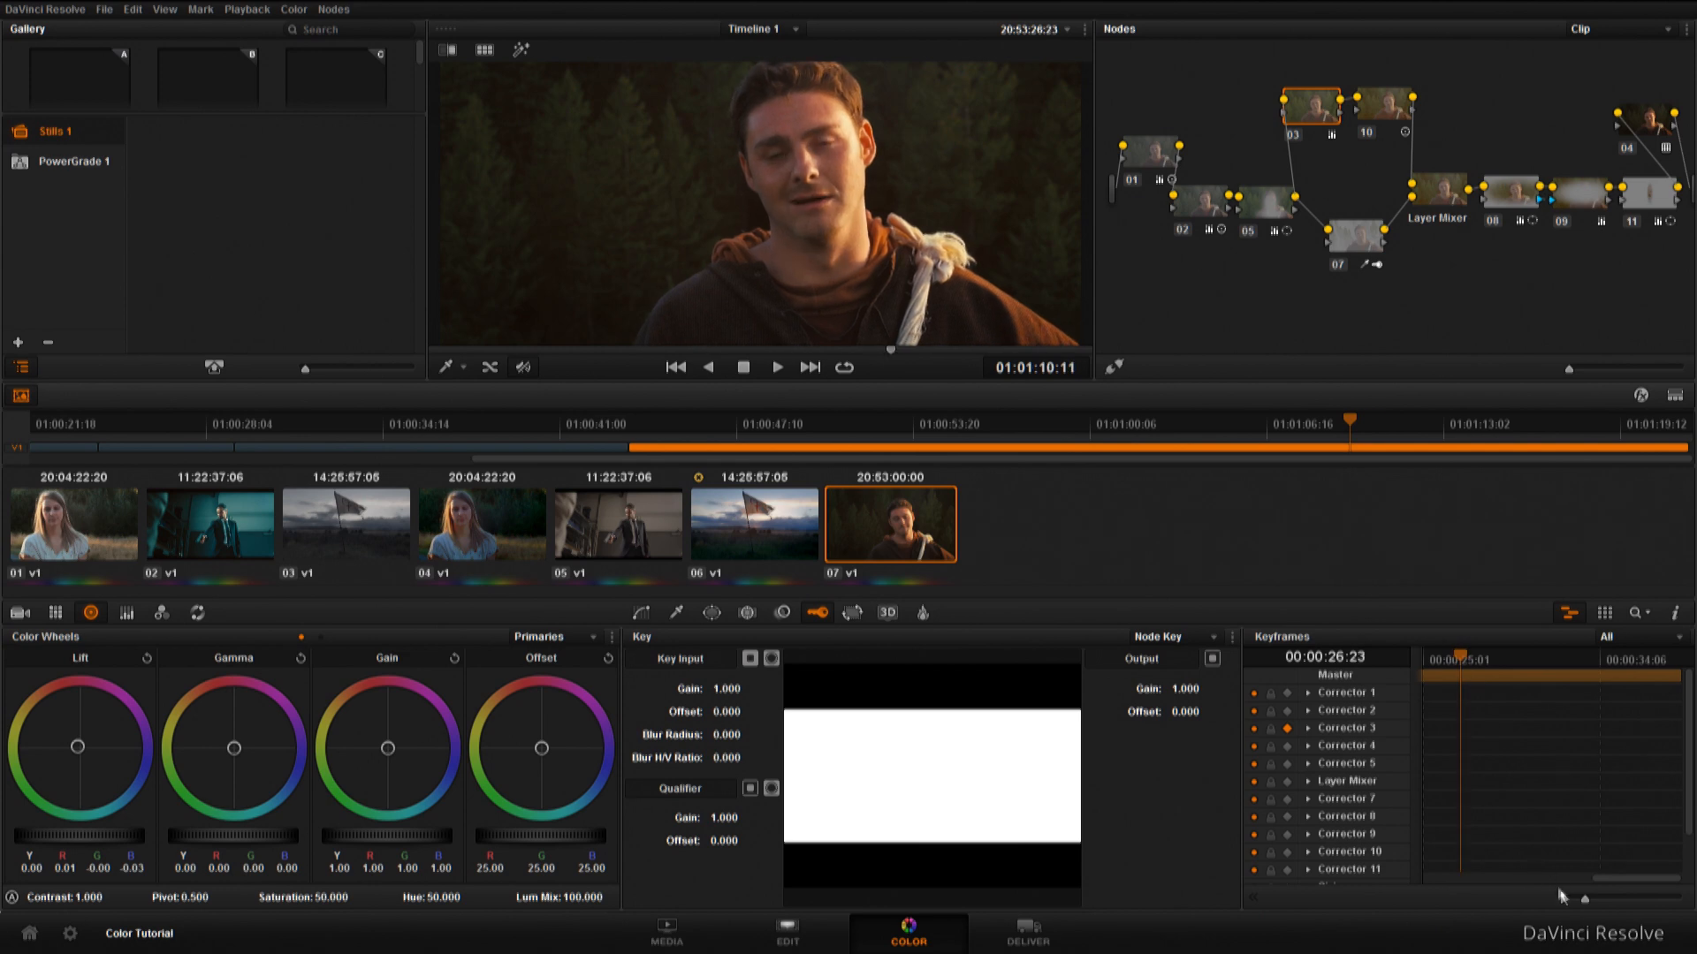
left_click_drag(1588, 903, 1562, 903)
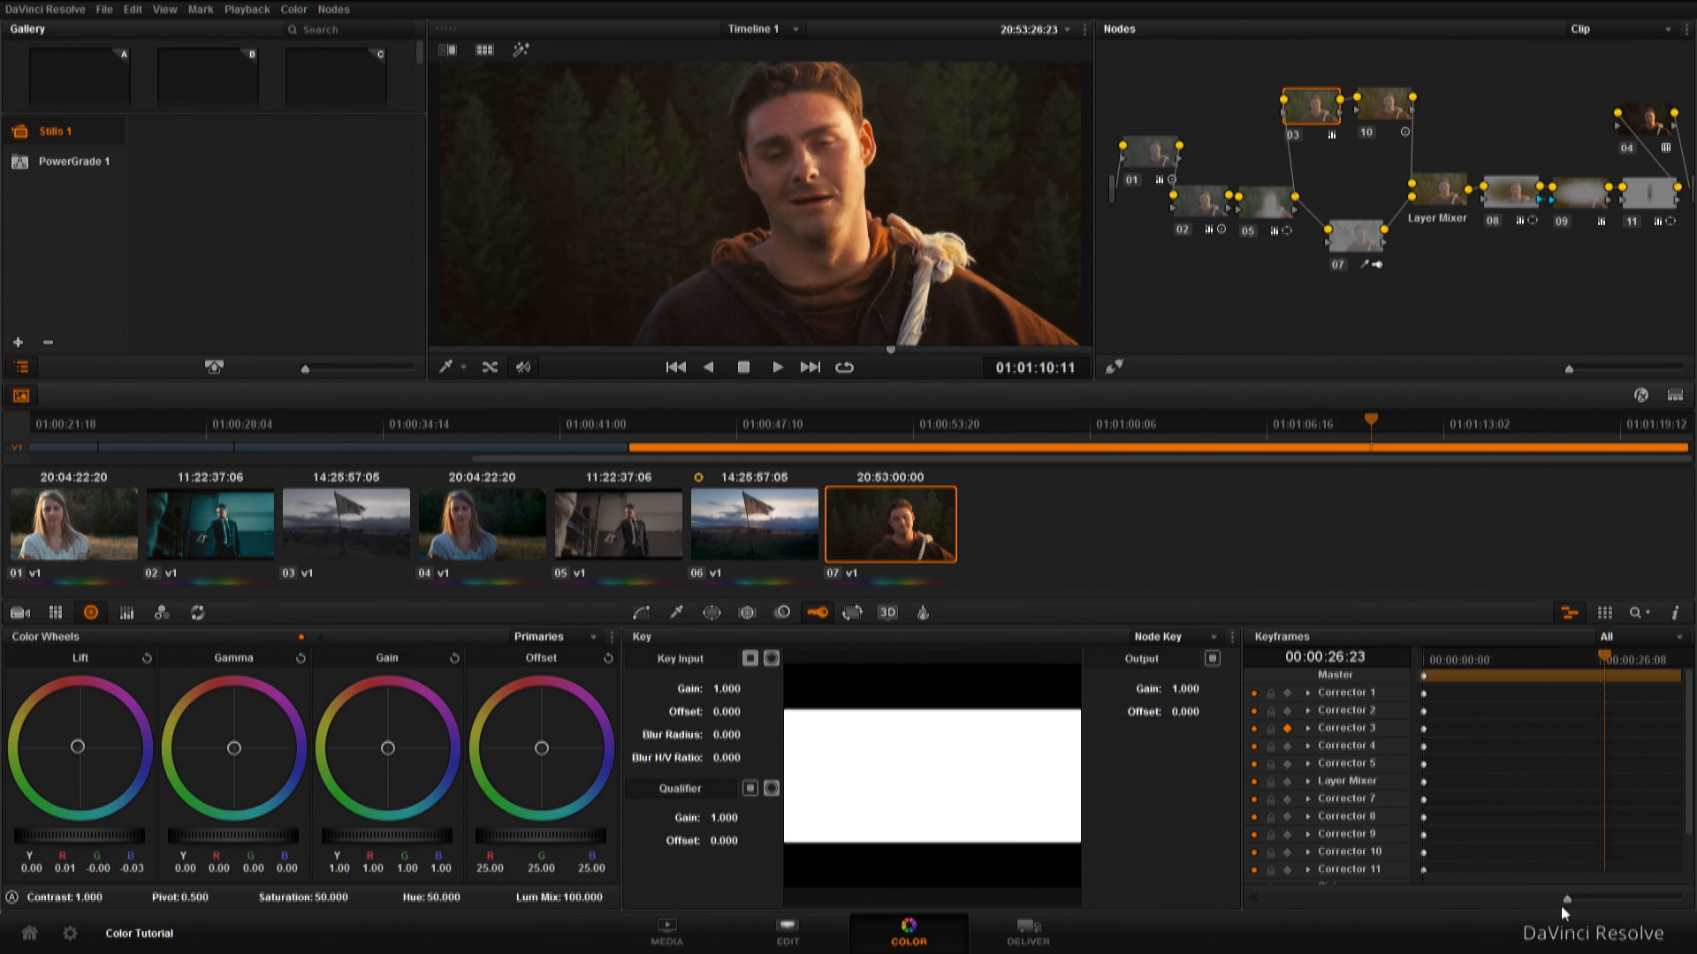
left_click_drag(1605, 658, 1474, 656)
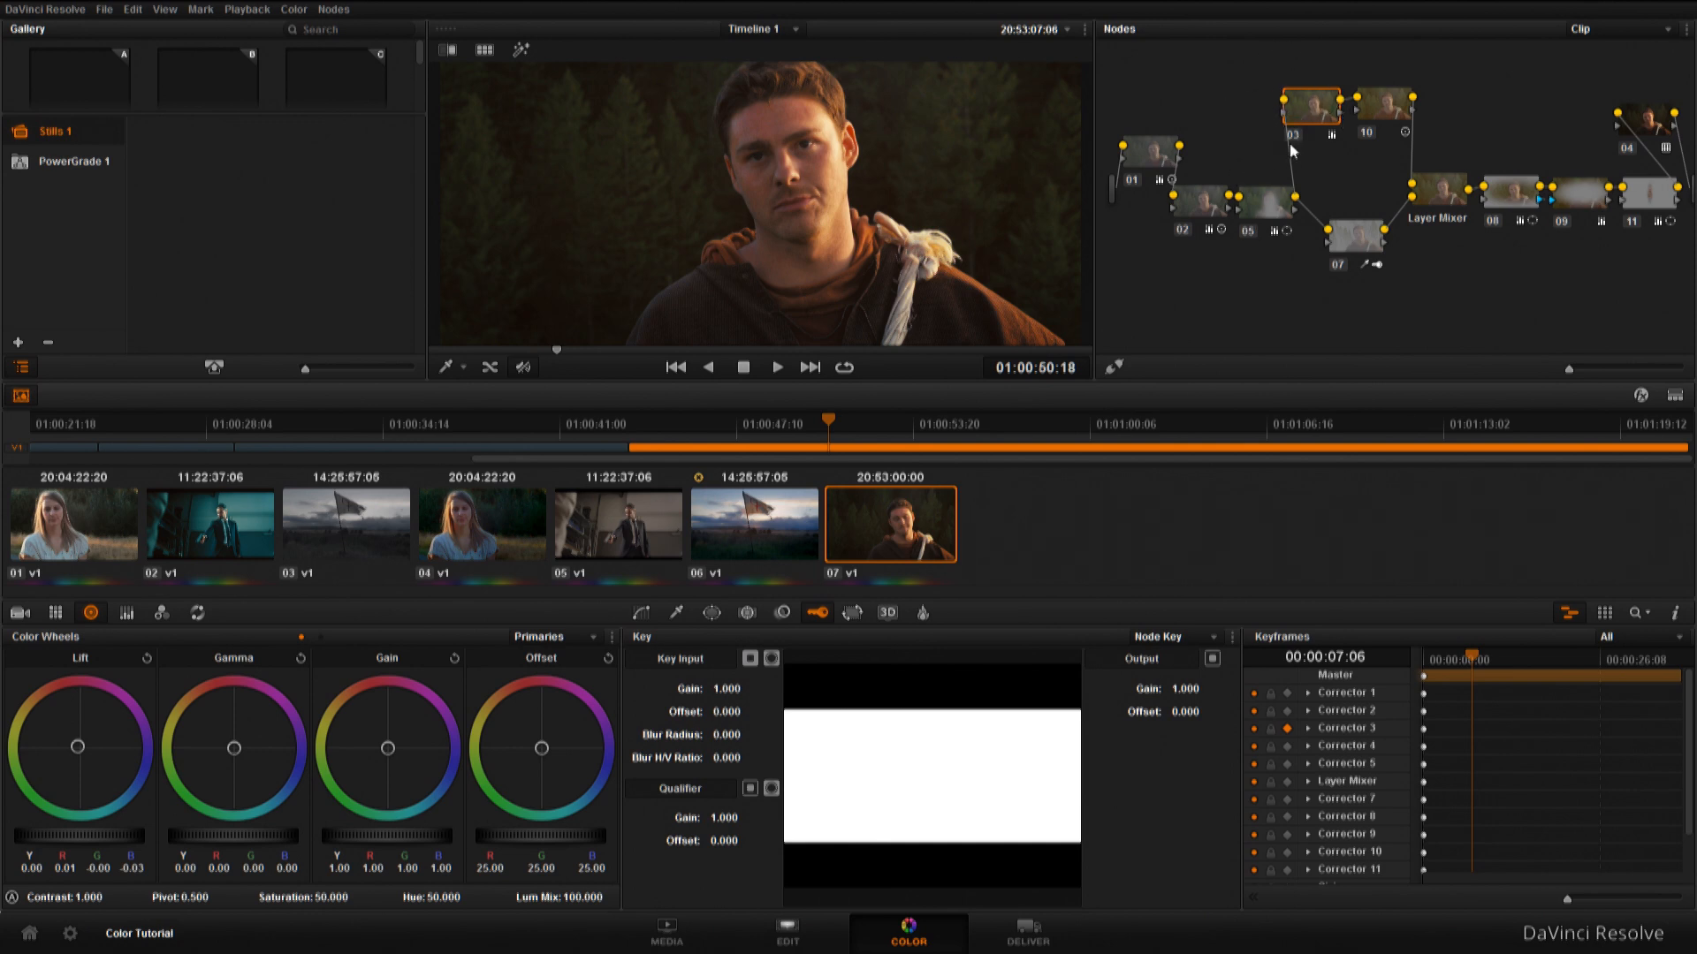
Expand Corrector 3's parameter tracks and nudge the primary Lift red to 0.02 to keyframe the starting color at 00:00:07:06.
left_click(1307, 729)
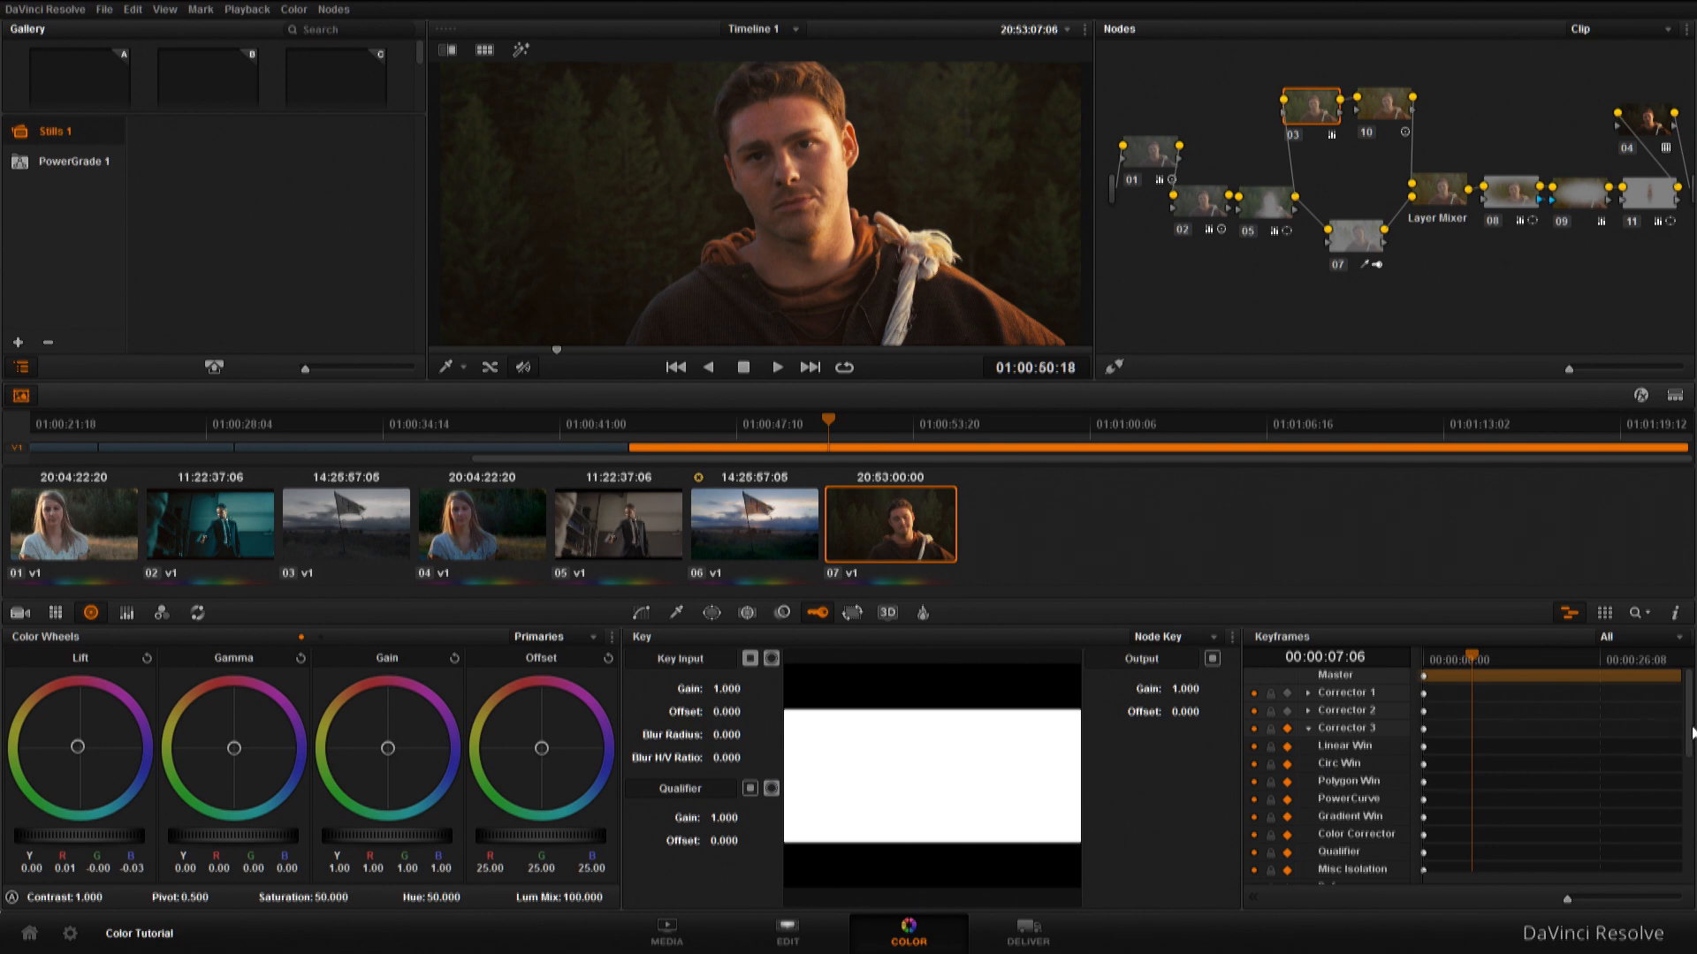
scroll(1692, 731, "down", 3)
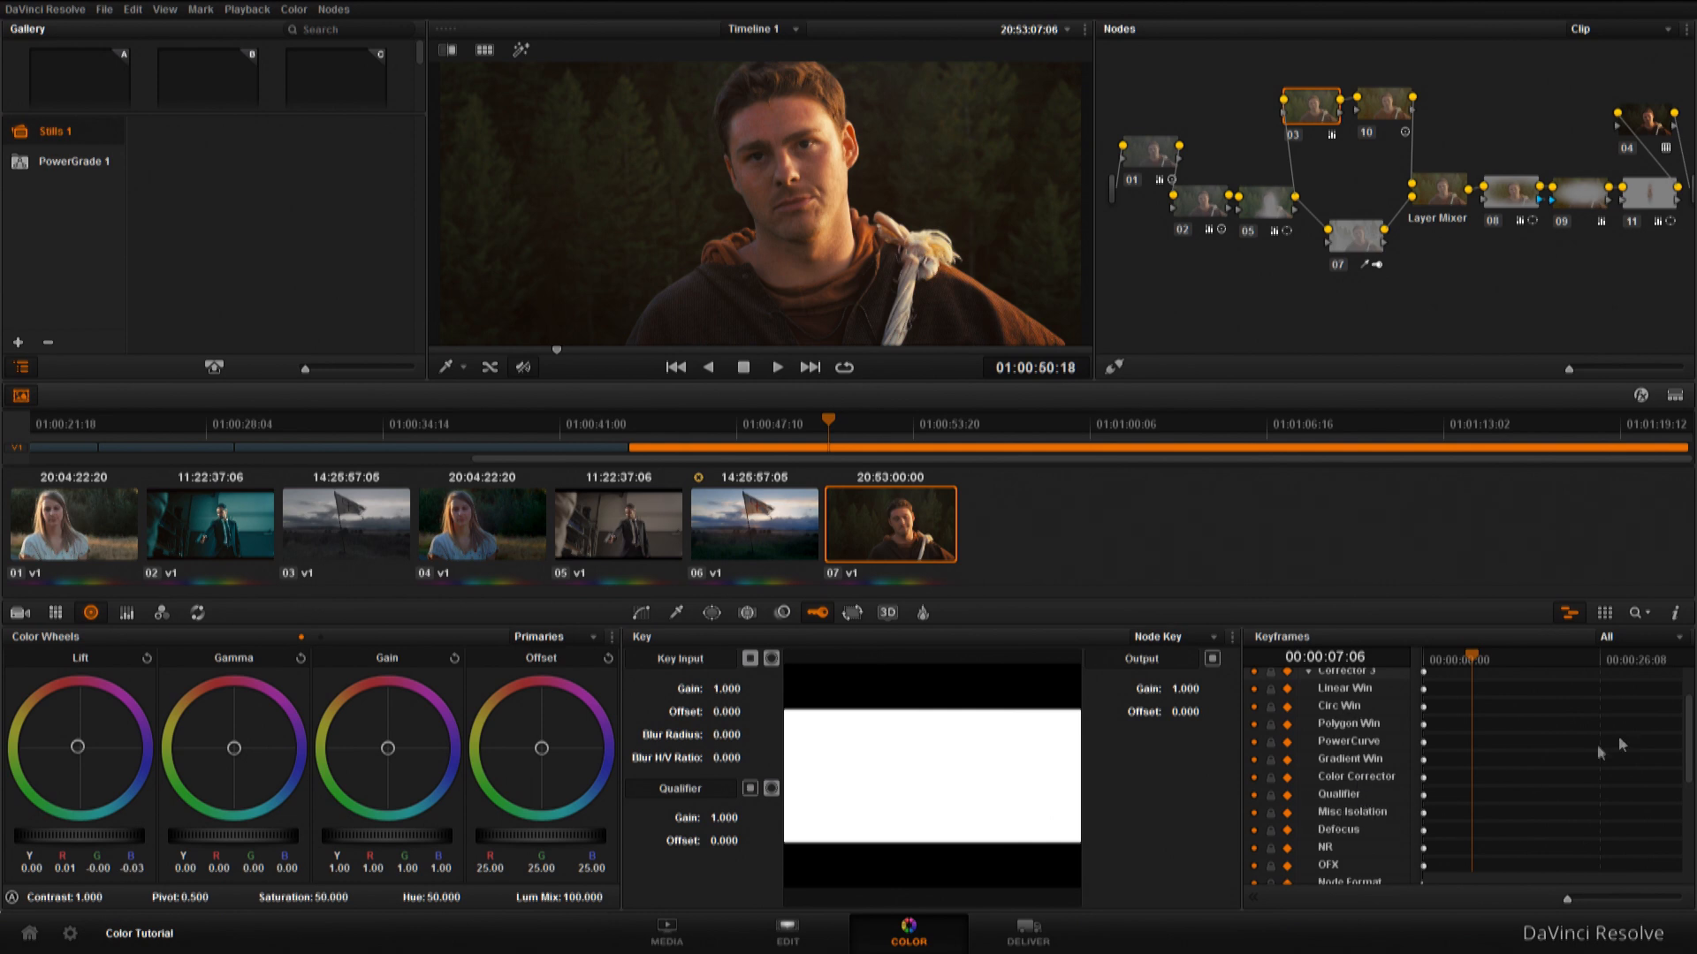
scroll(1689, 755, "down", 3)
scroll(1690, 755, "up", 1)
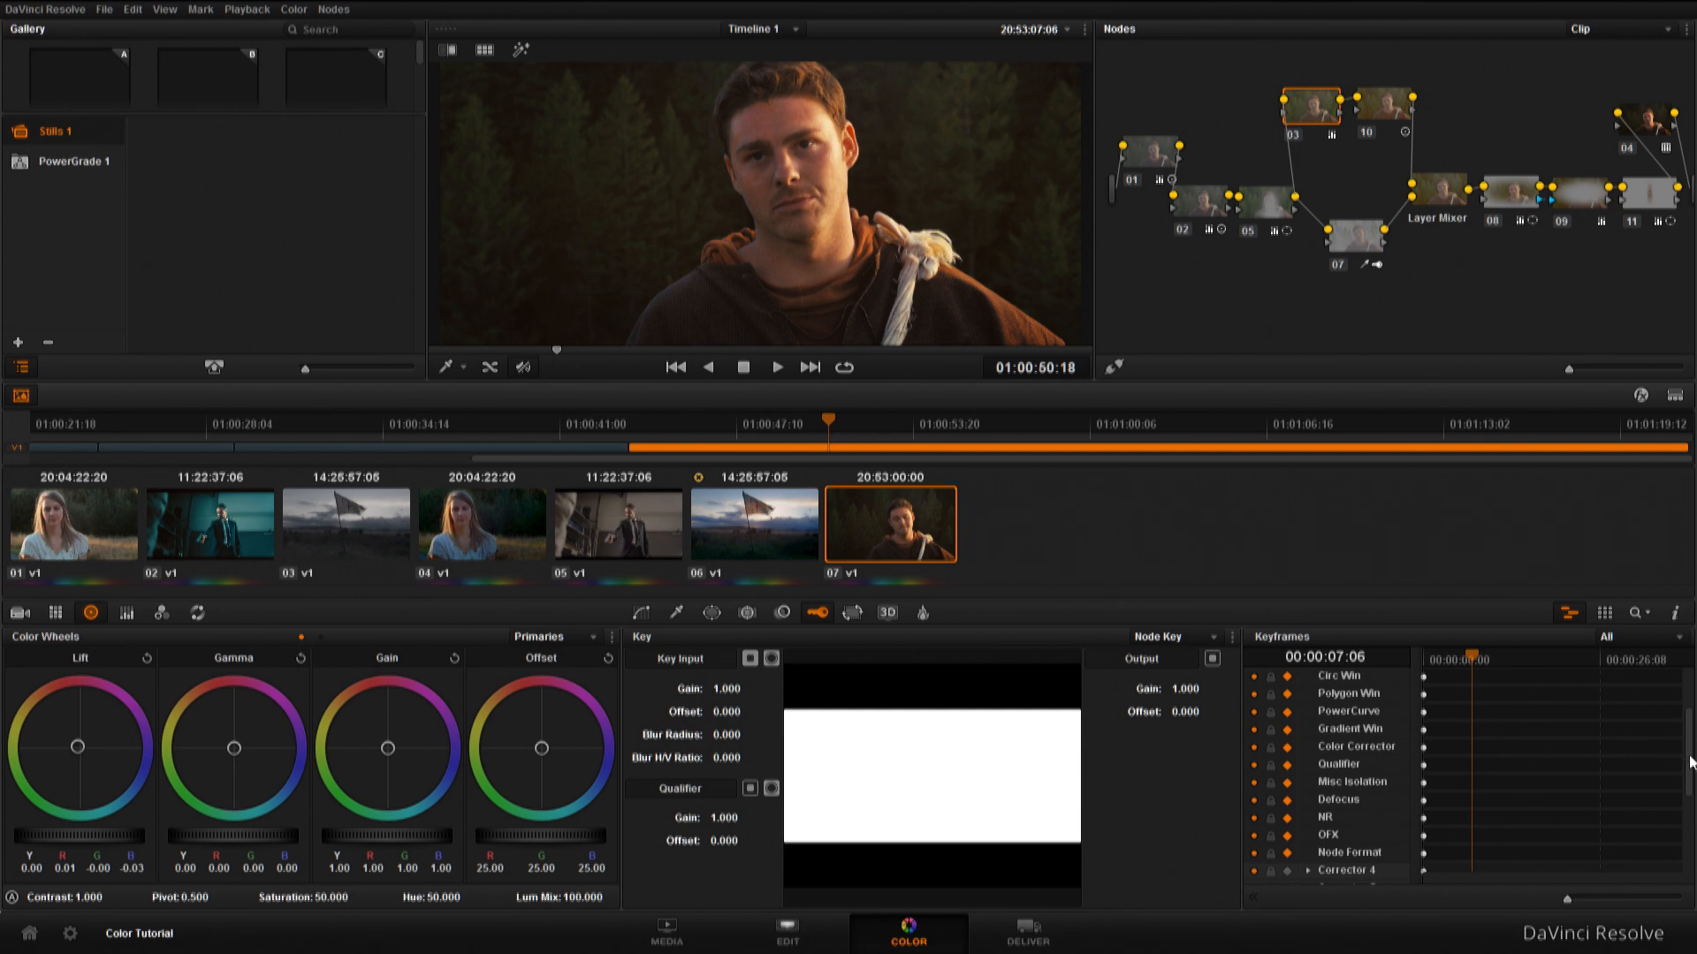
scroll(1690, 758, "up", 5)
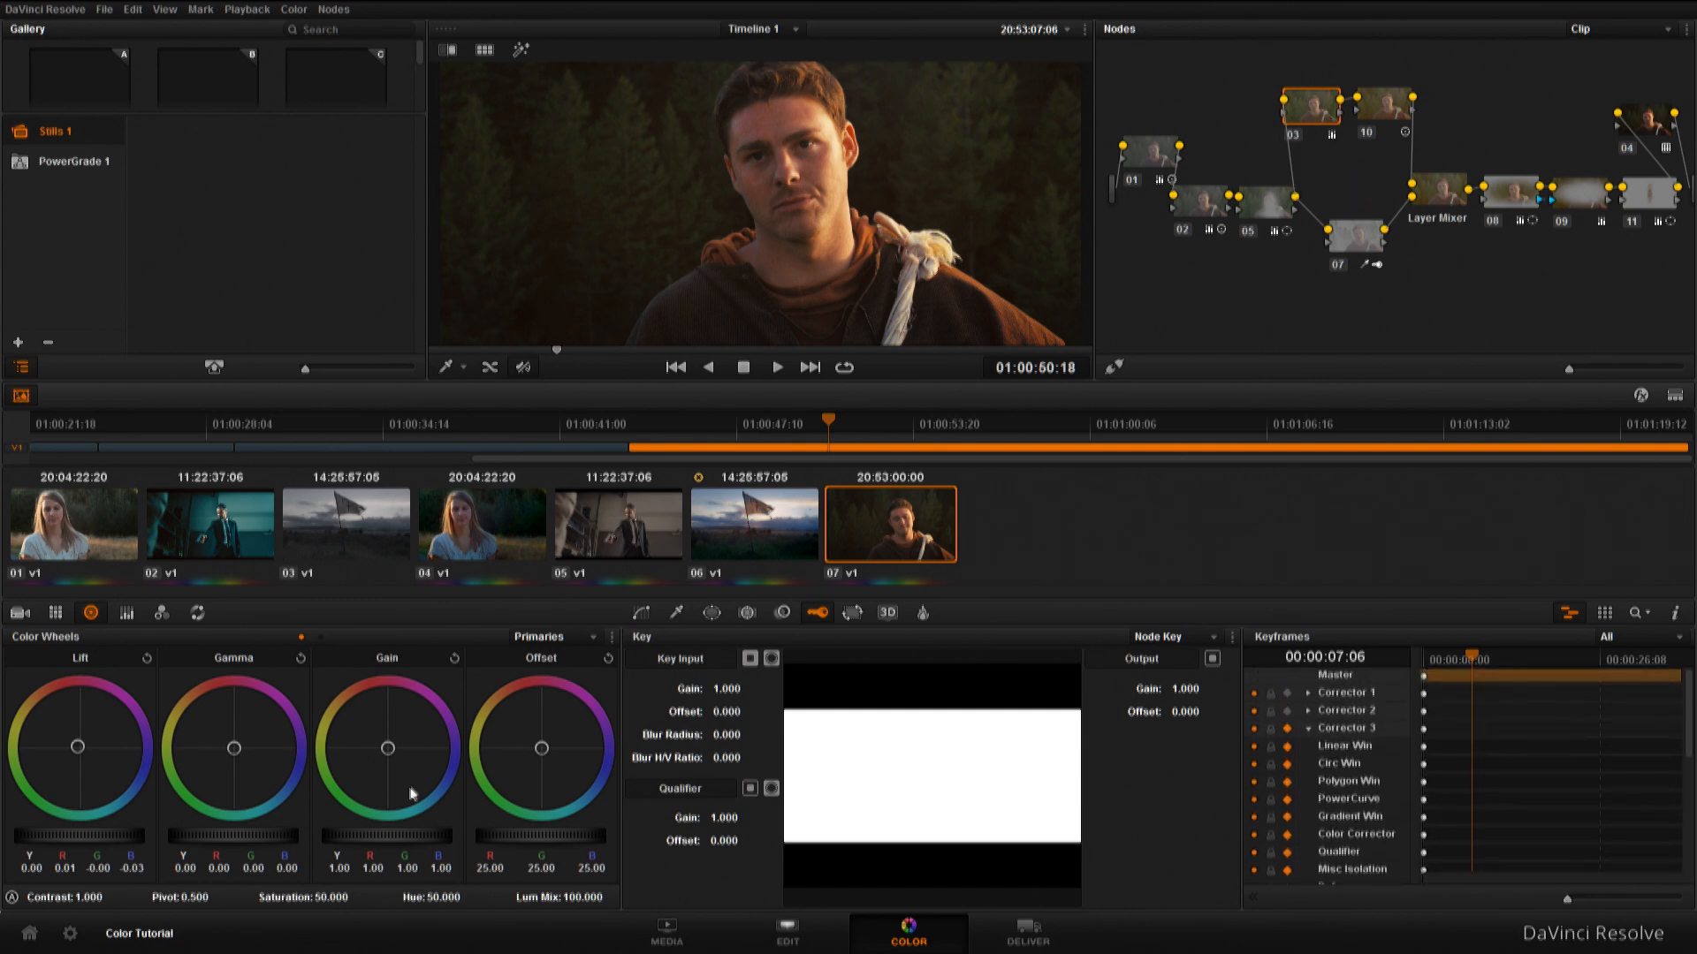
left_click(316, 637)
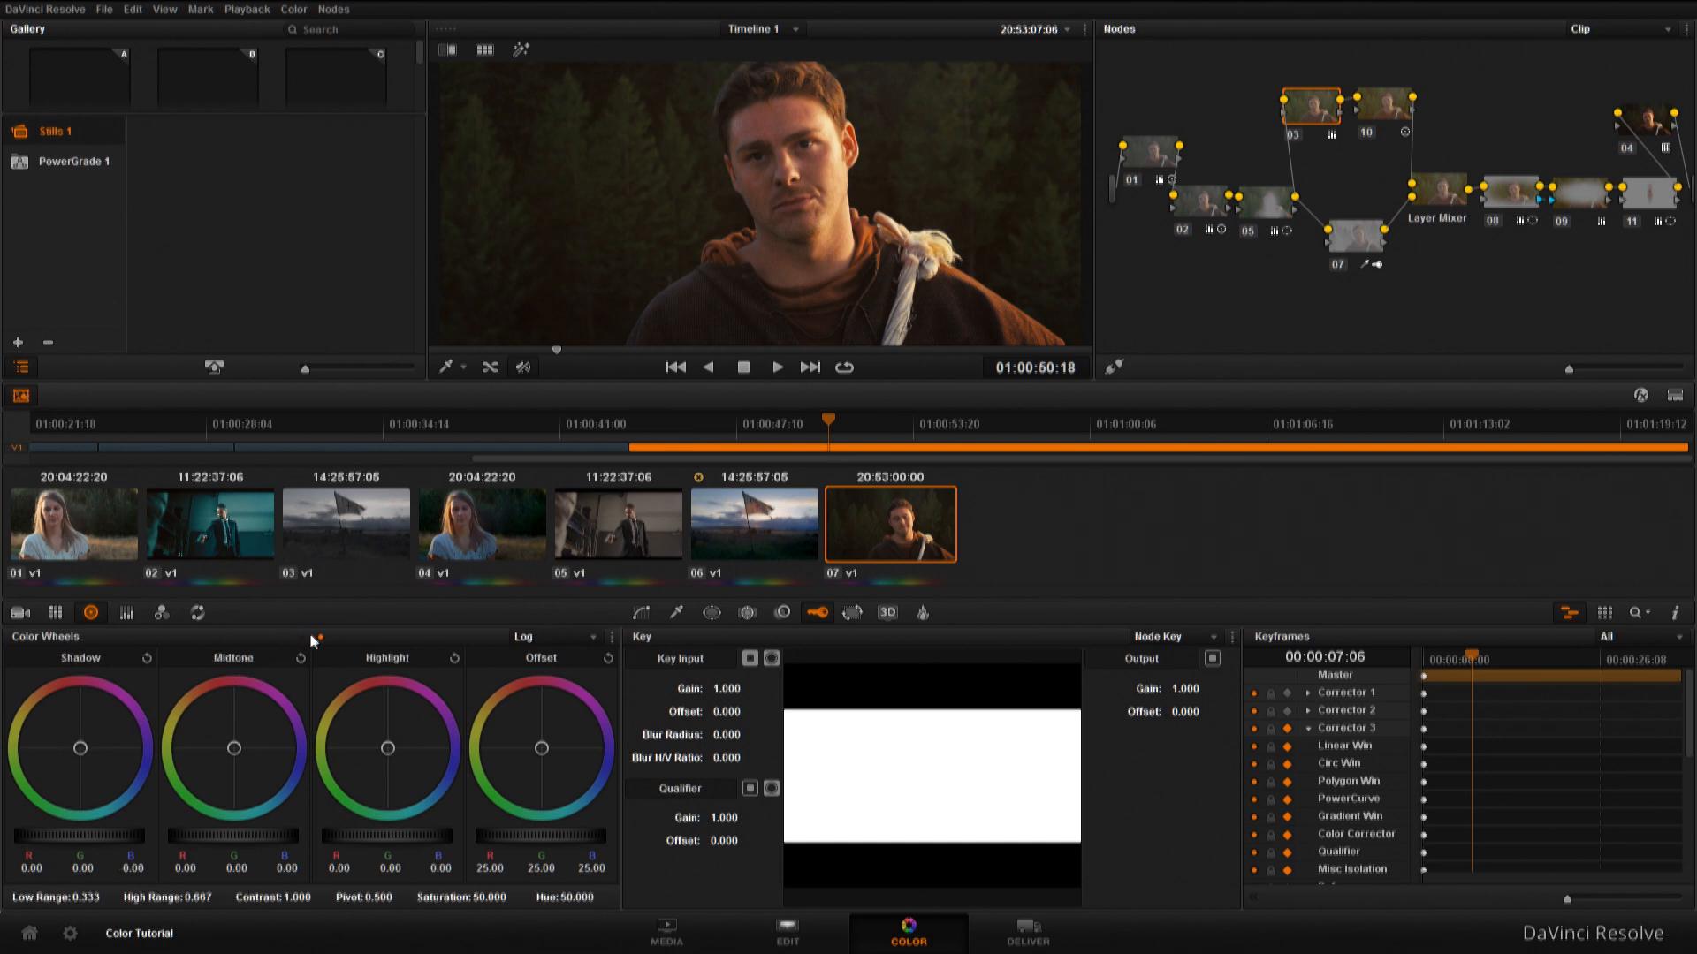
left_click(301, 637)
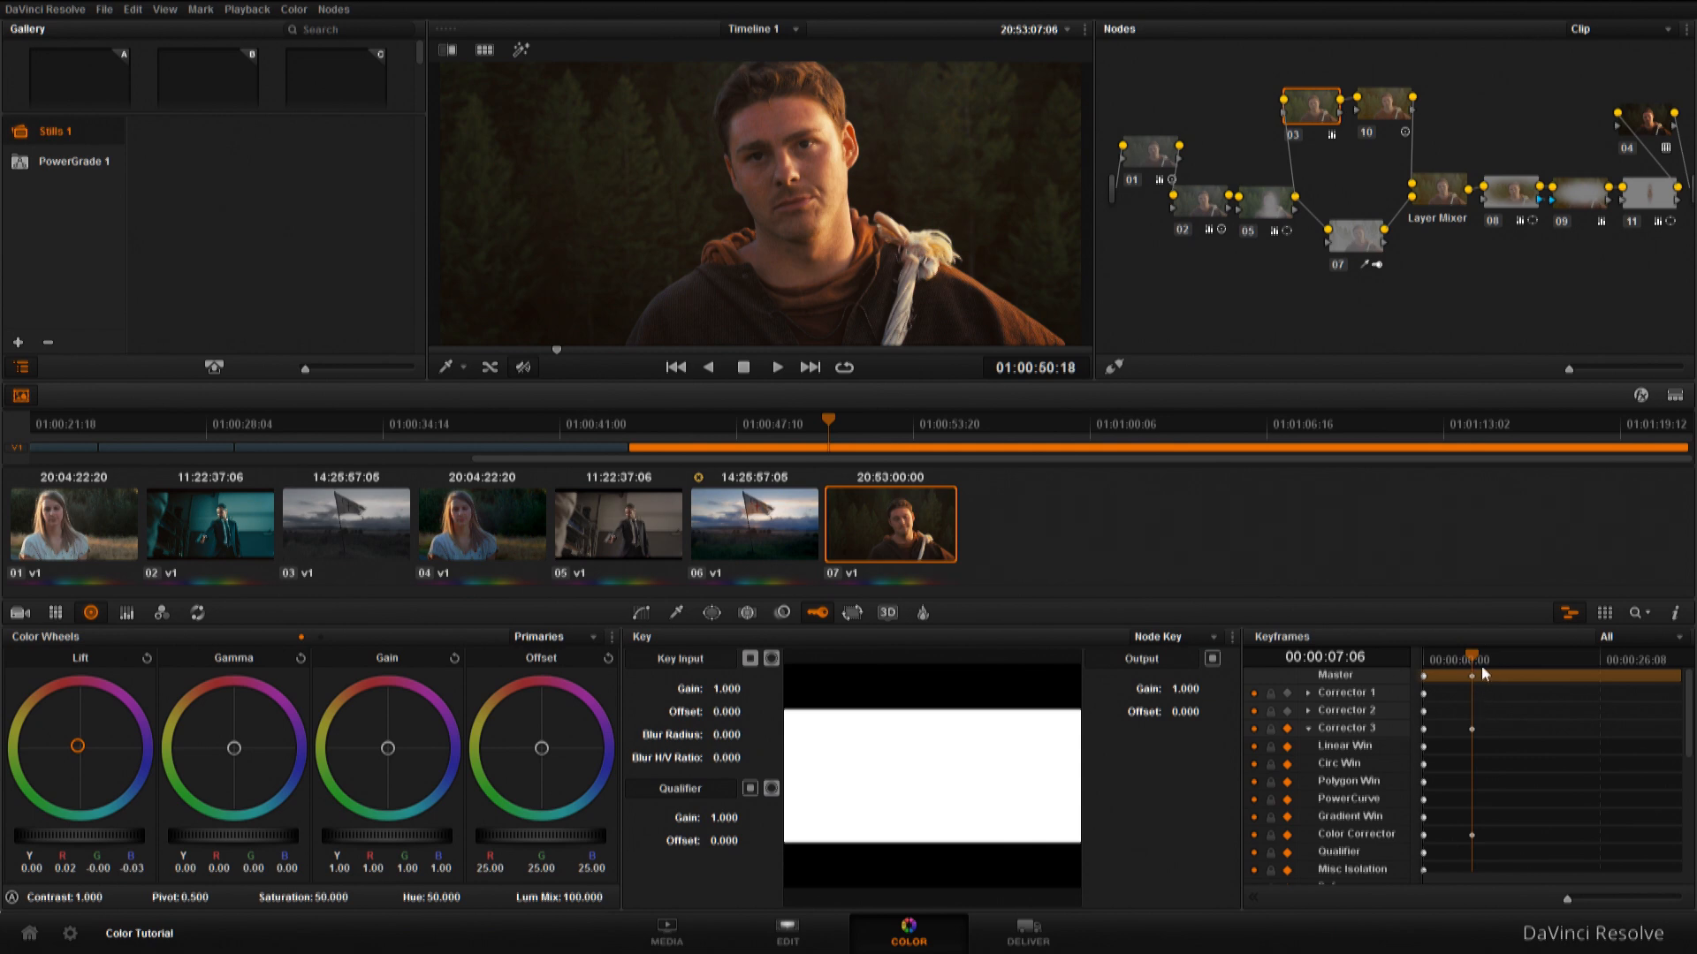
At 00:00:14:00, shift node 03 to blue with Lift at -0.05, 0.01, 0.07 and Gain at 0.95, 1.01, 1.09 (red, green, blue).
left_click_drag(1473, 659, 1521, 662)
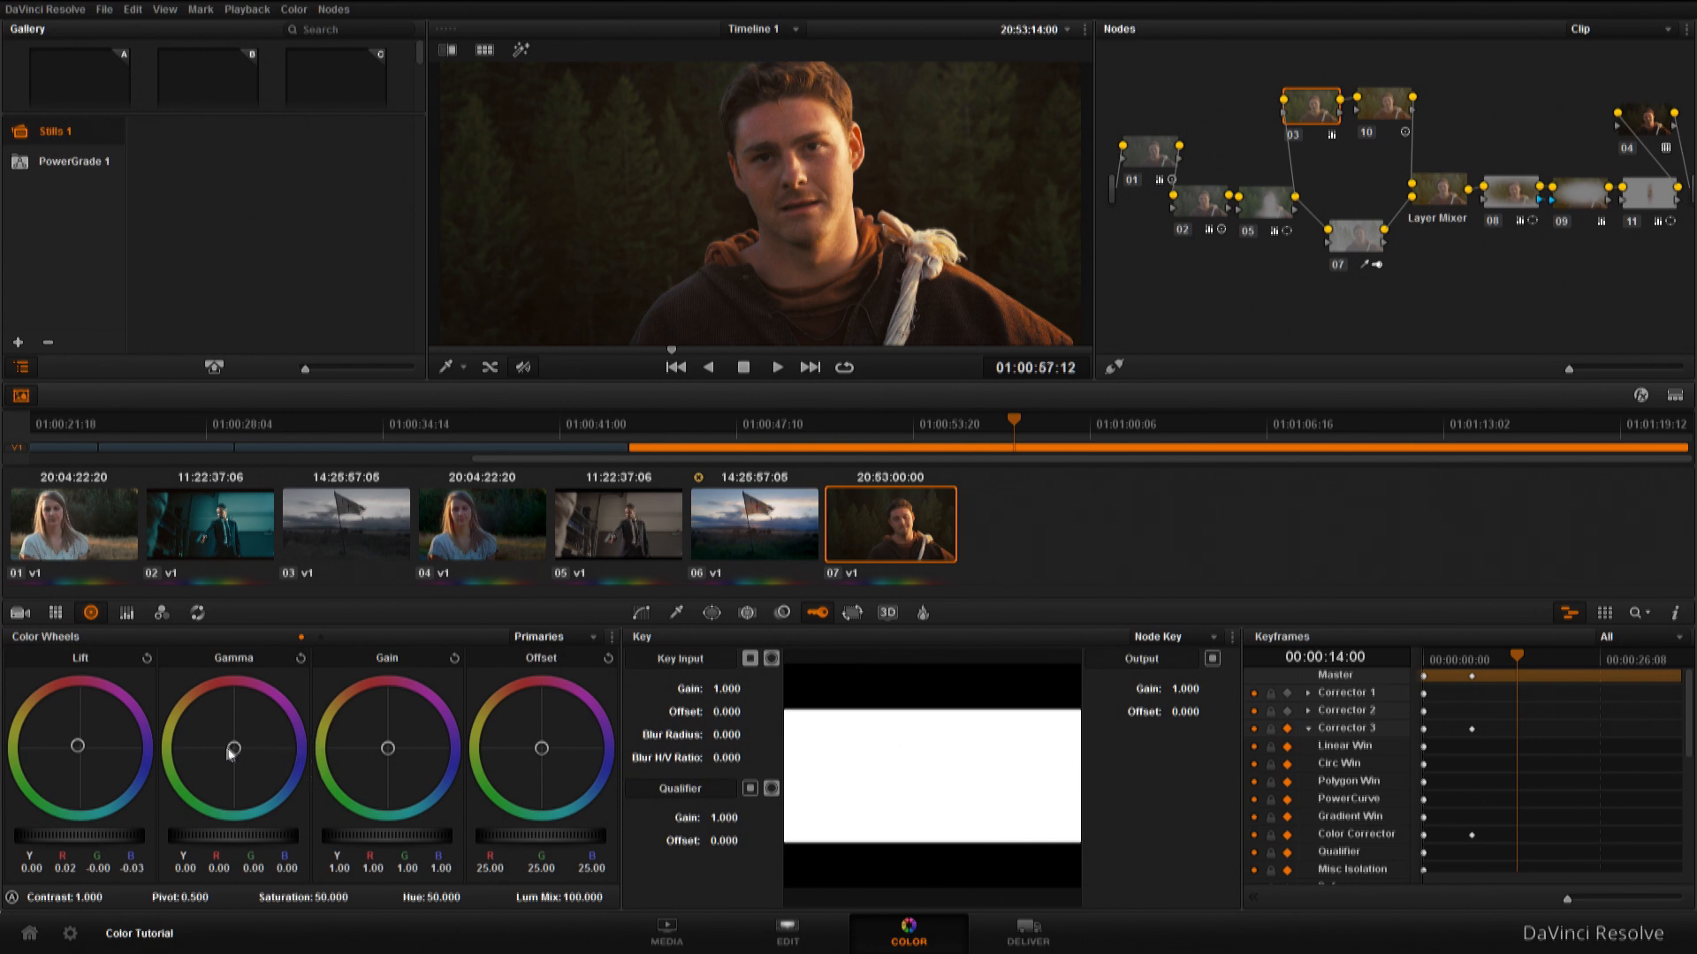
left_click_drag(80, 749, 91, 755)
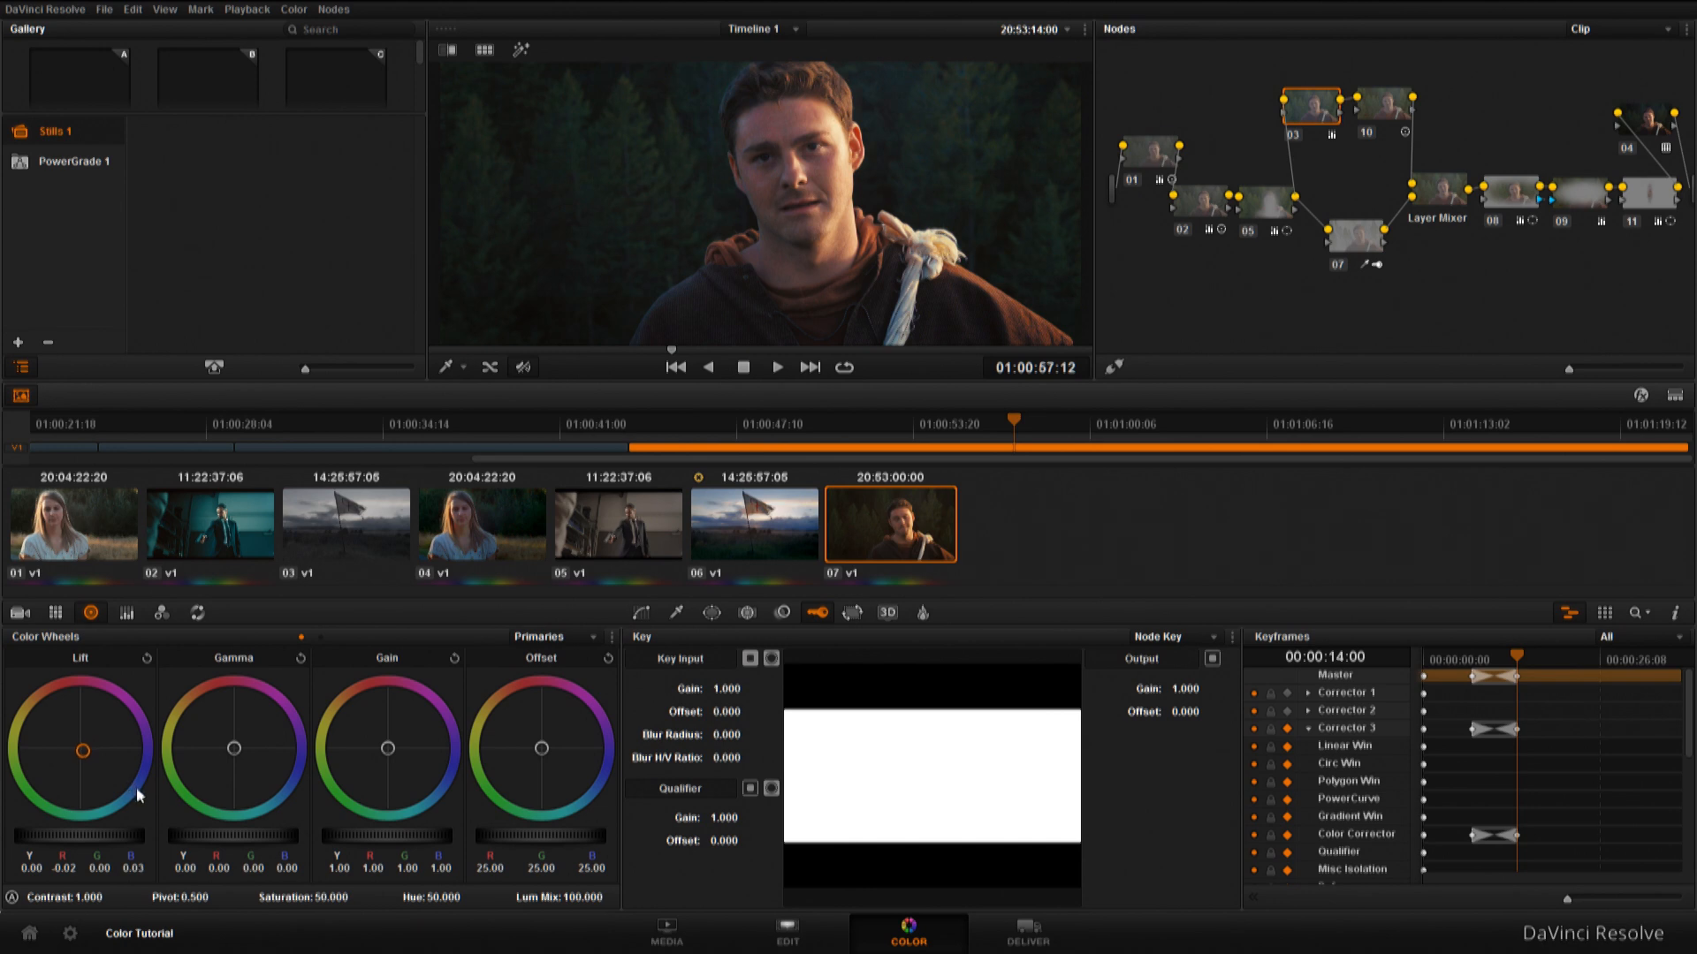
left_click_drag(167, 808, 177, 814)
left_click_drag(367, 719, 417, 762)
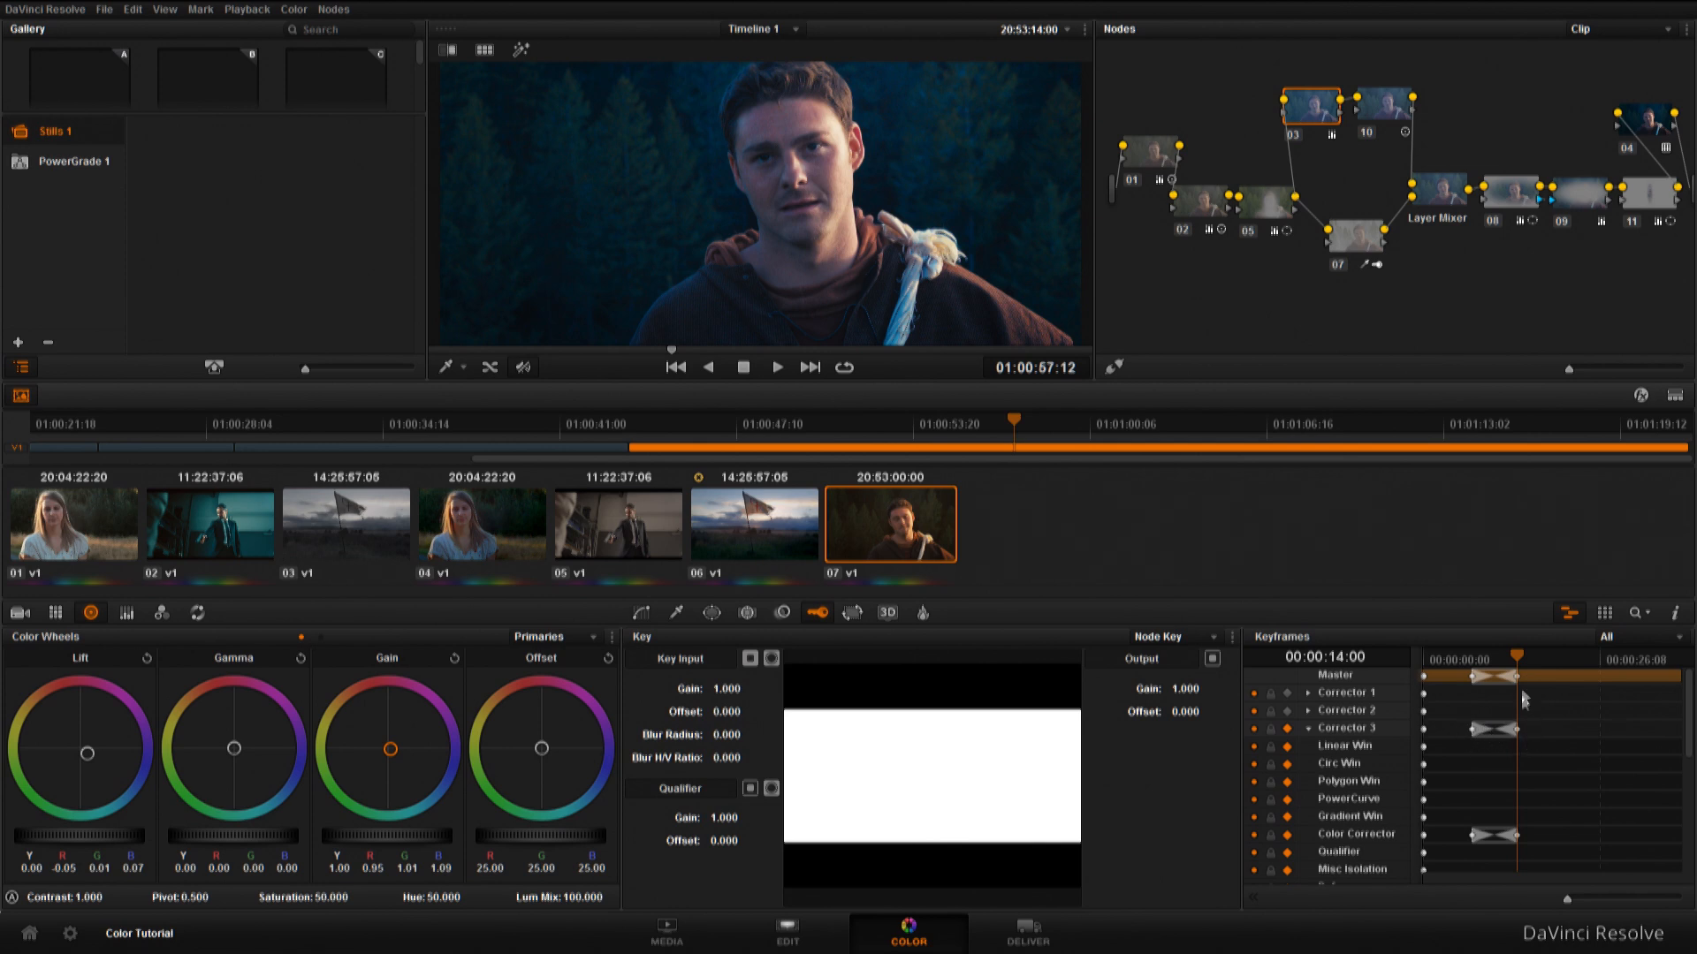
Return the playhead to the starting color keyframe at 00:00:07:06, collapse Corrector 3's tracks, and select node 07.
mouse_move(1516, 663)
left_mouse_down()
mouse_move(1466, 668)
mouse_move(1531, 674)
left_mouse_up()
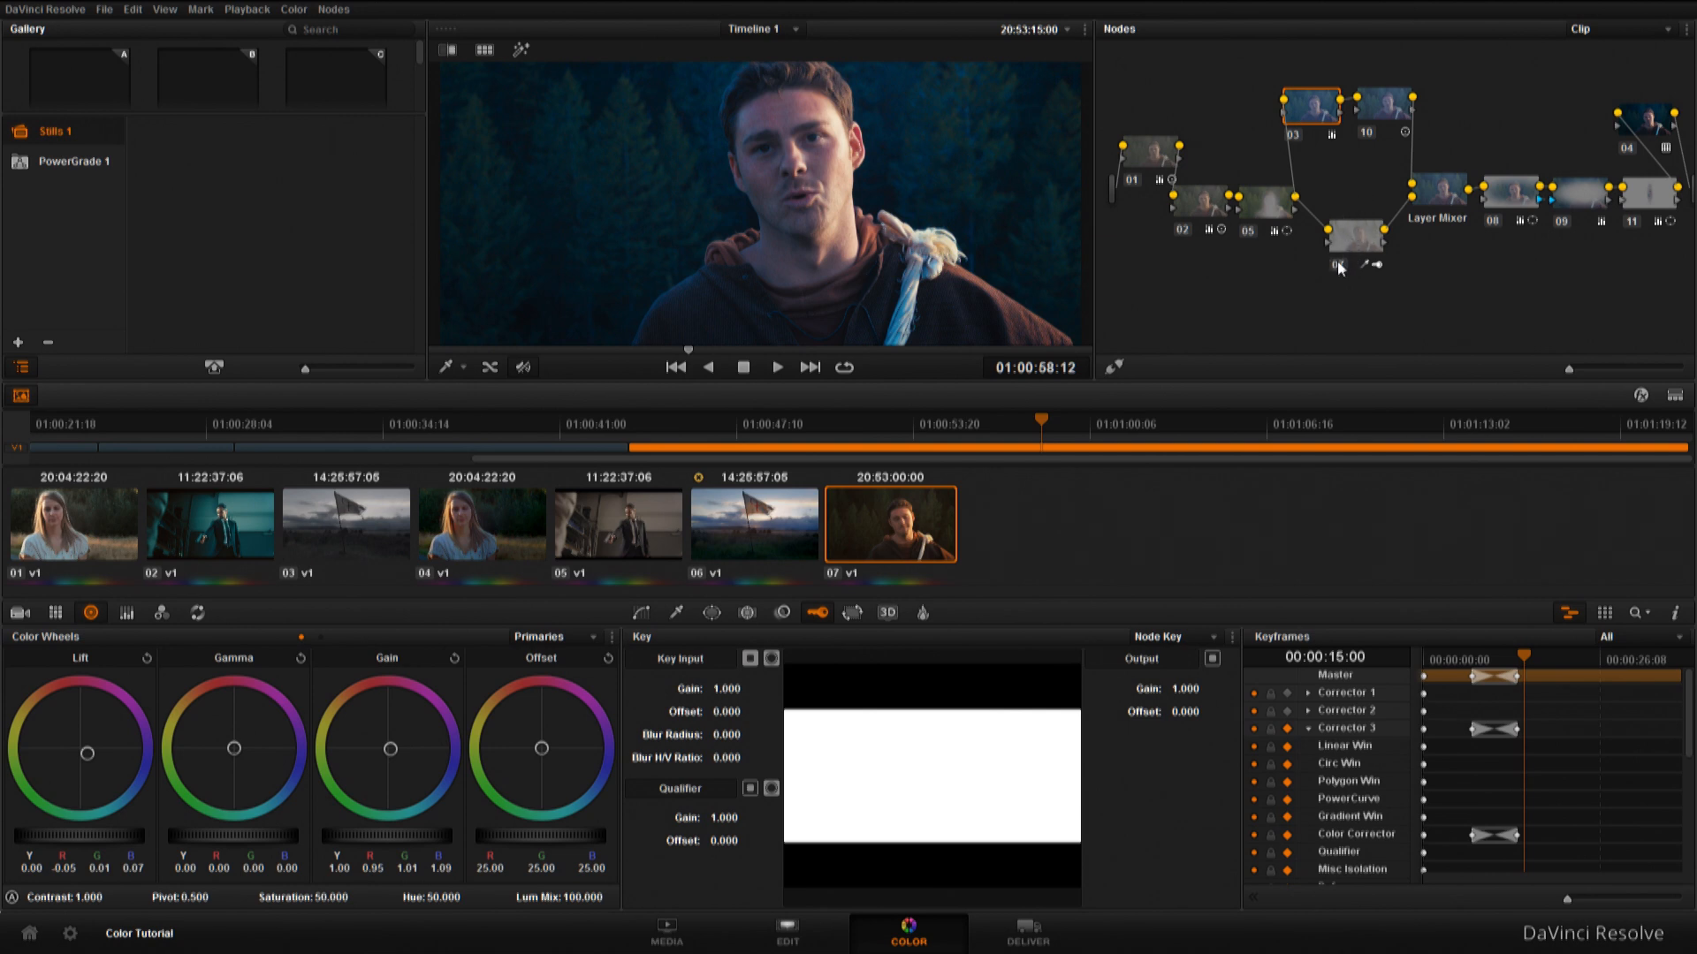
left_click_drag(1573, 903, 1513, 888)
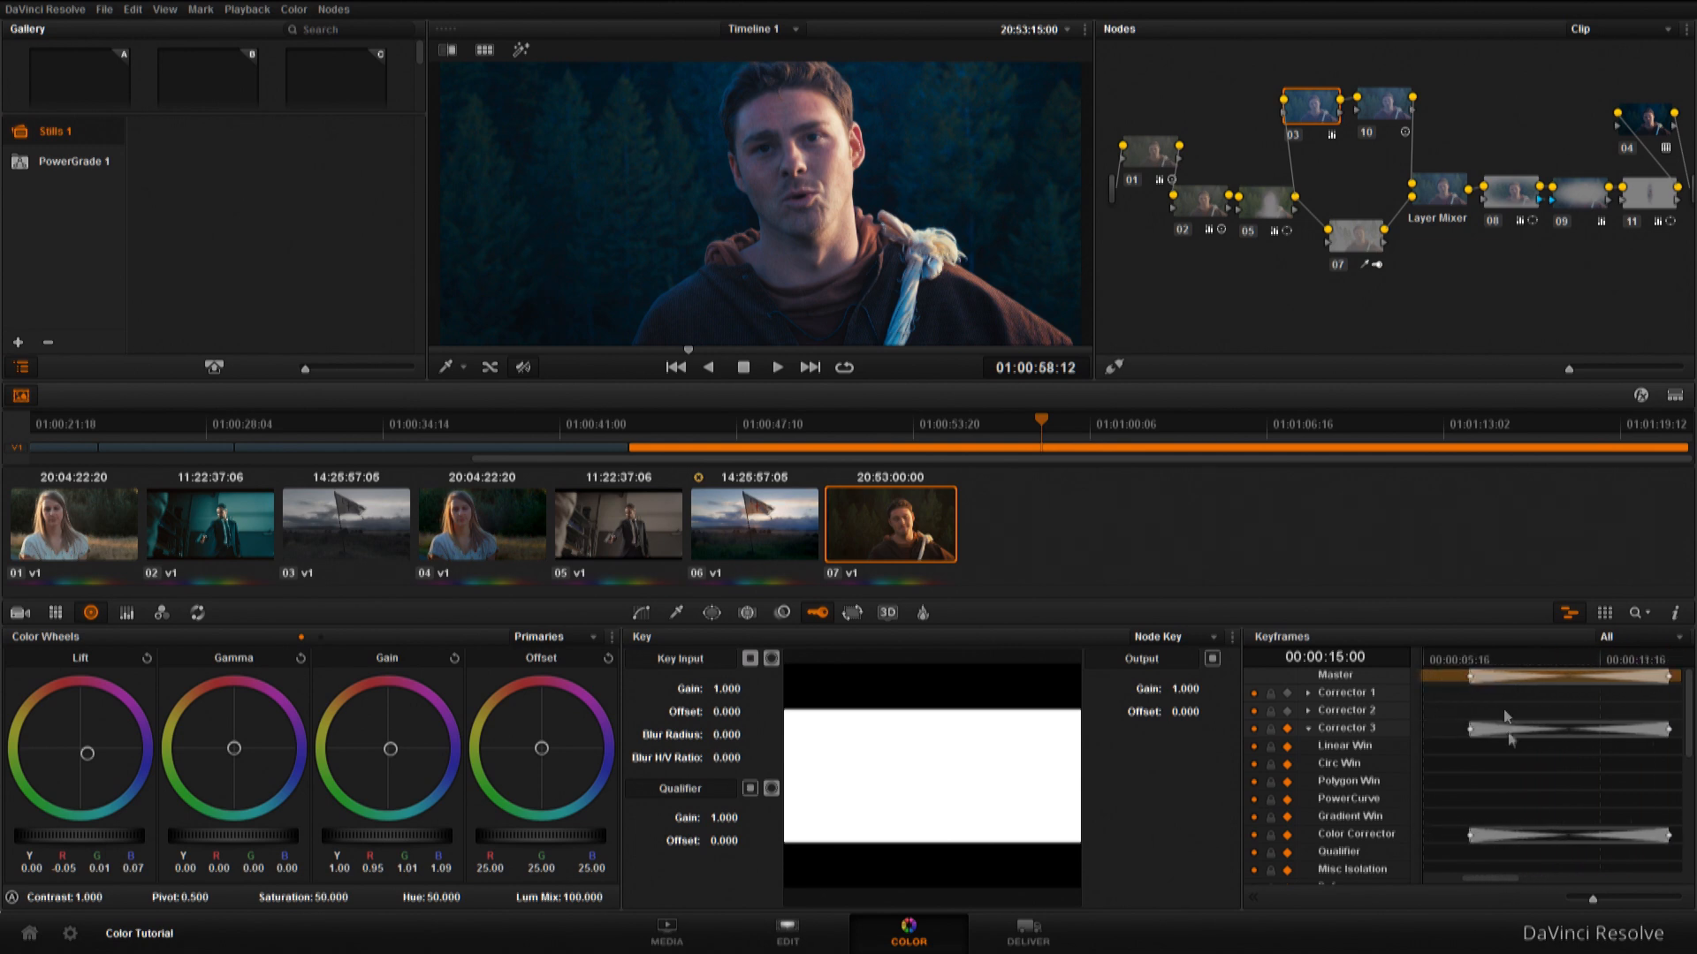
left_click_drag(1488, 657, 1470, 657)
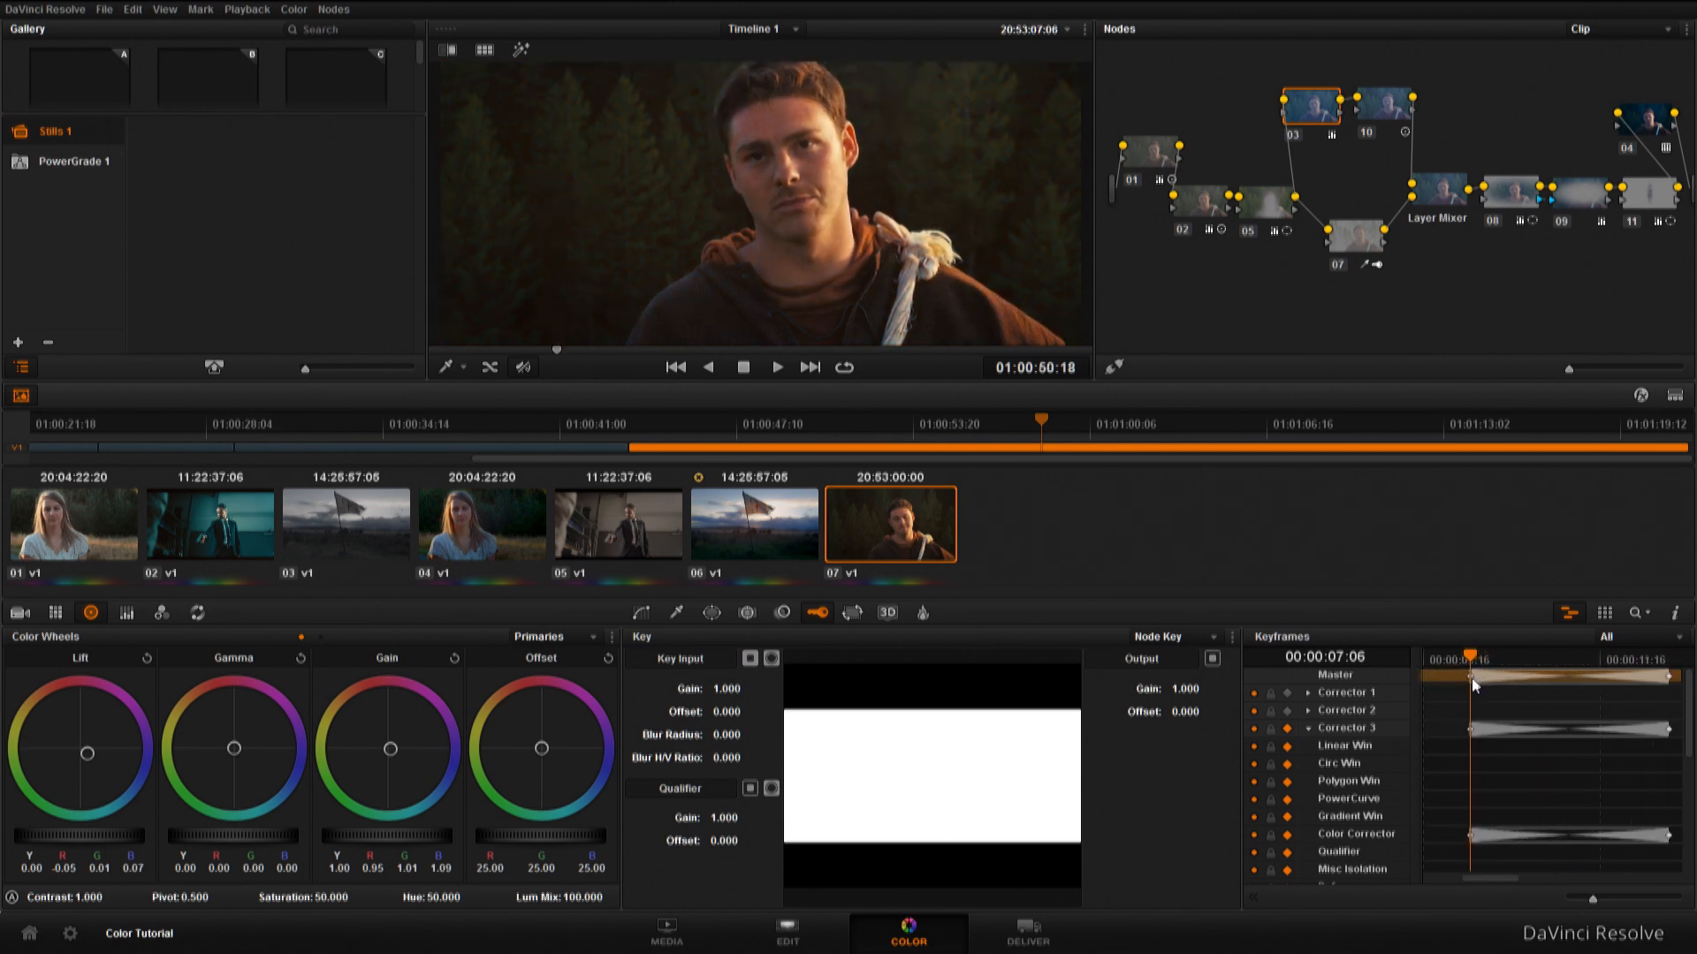
left_click(1306, 729)
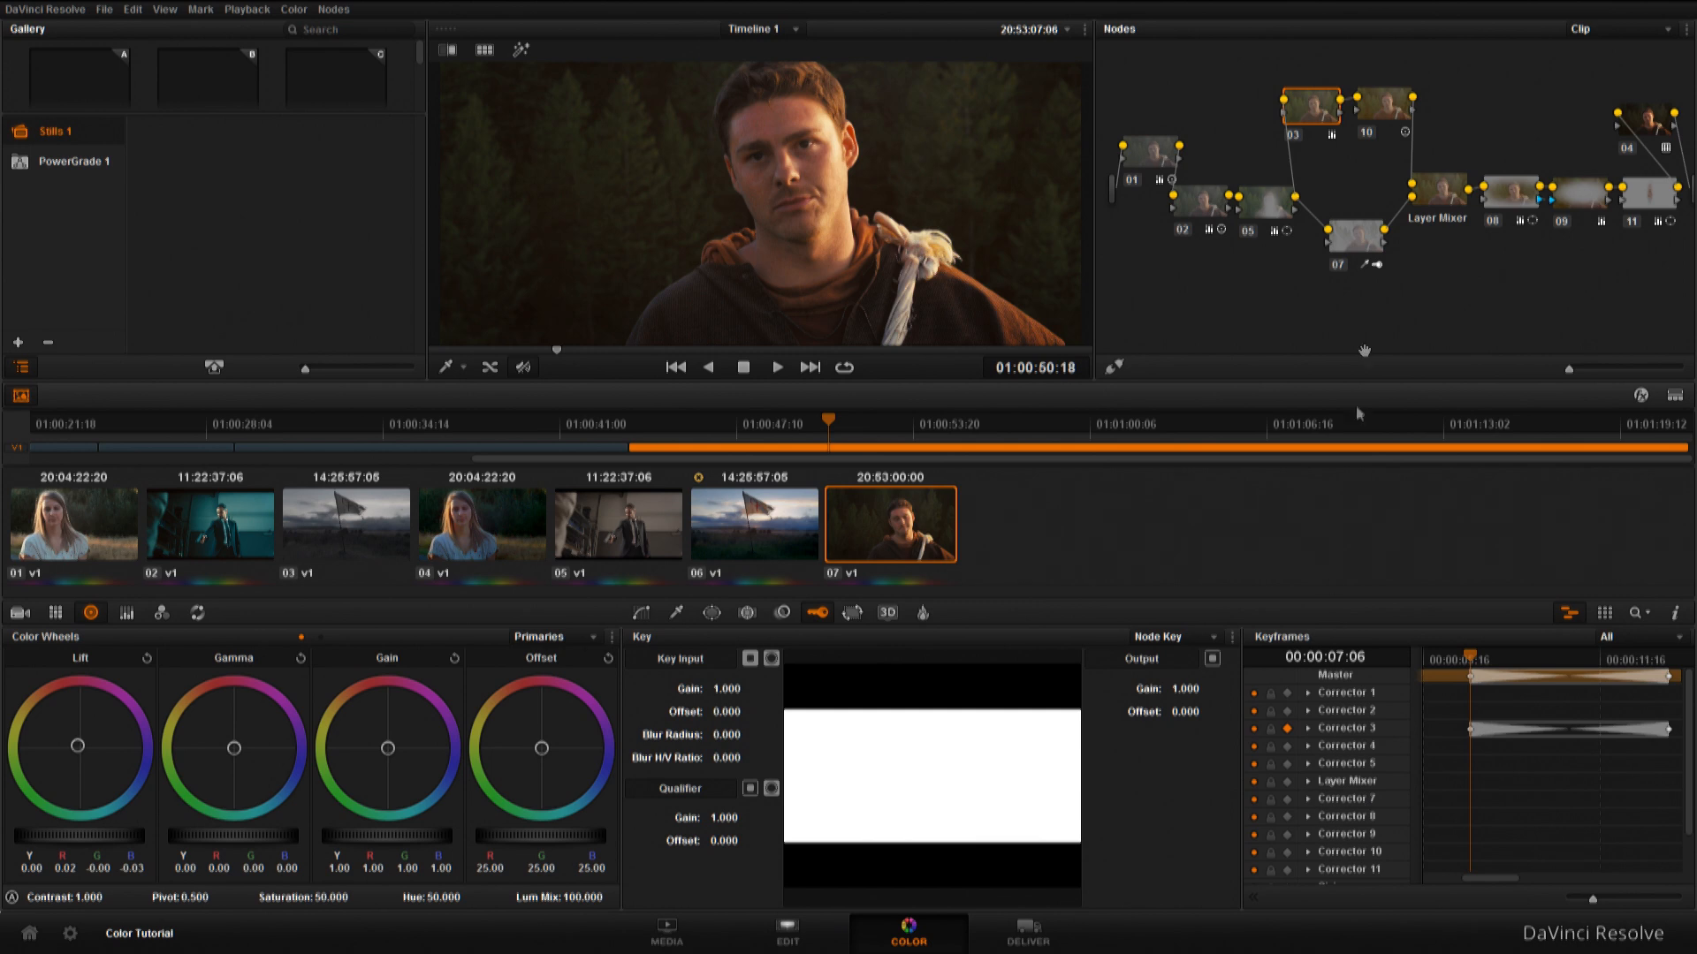
left_click(1372, 240)
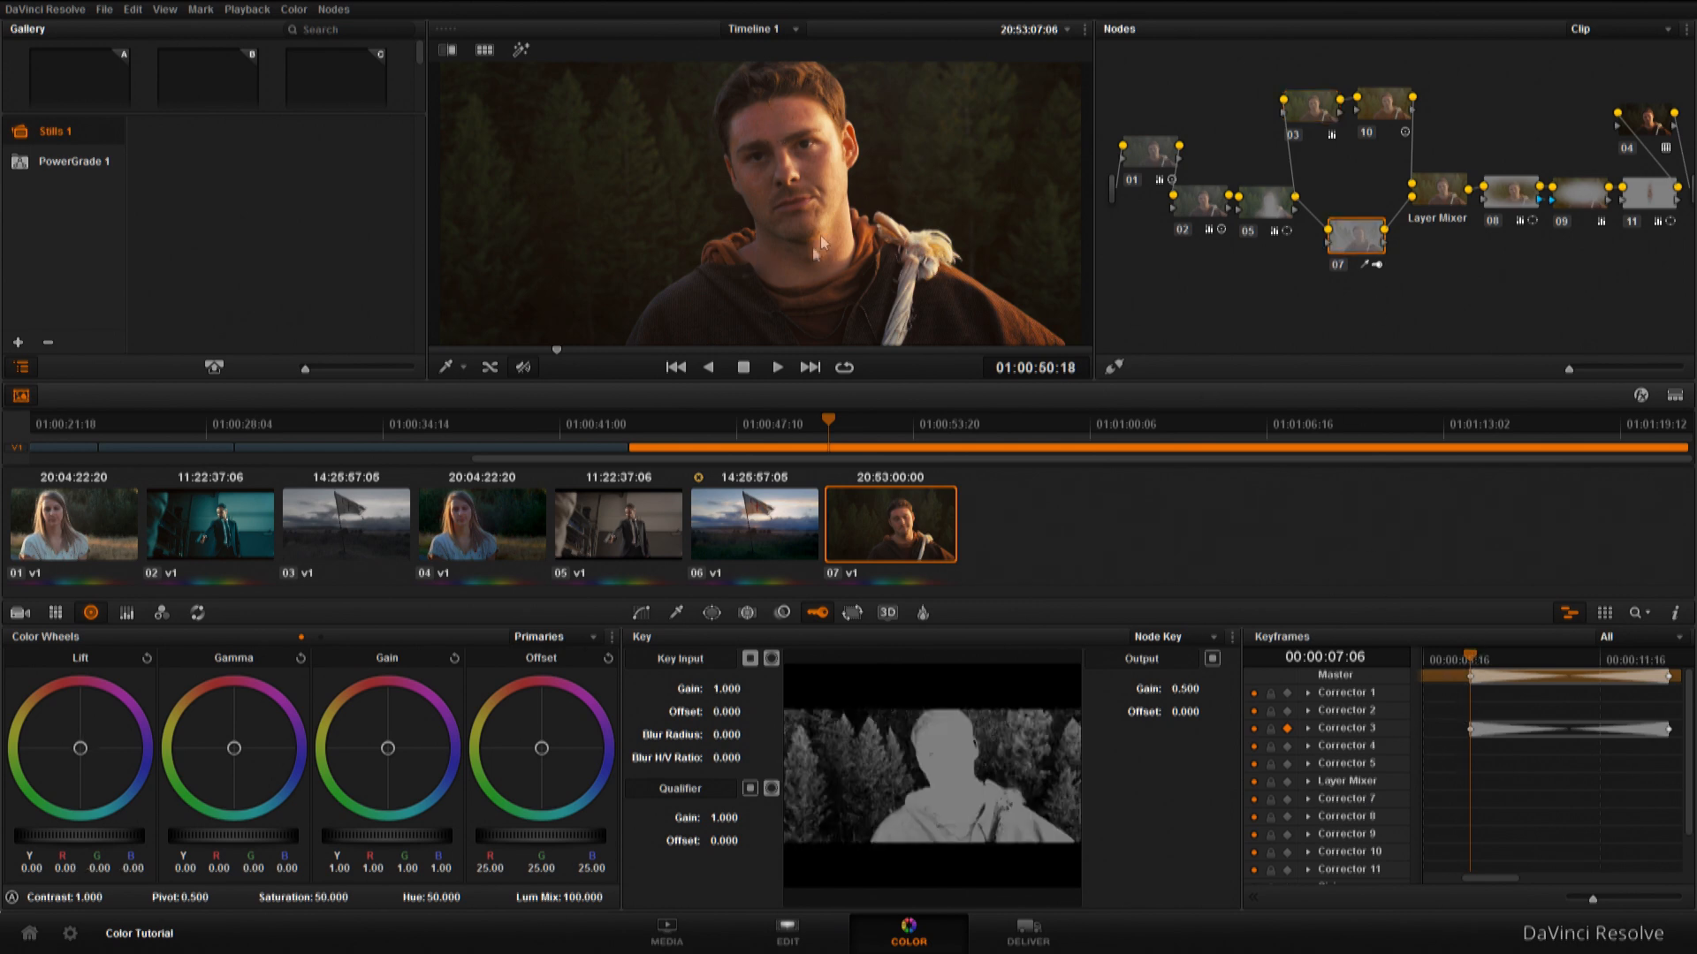
Try key output gains of 0.3 and 0.7 on node 07 at 00:00:13:23, and restore it to 0.5.
left_click_drag(1469, 659, 1680, 673)
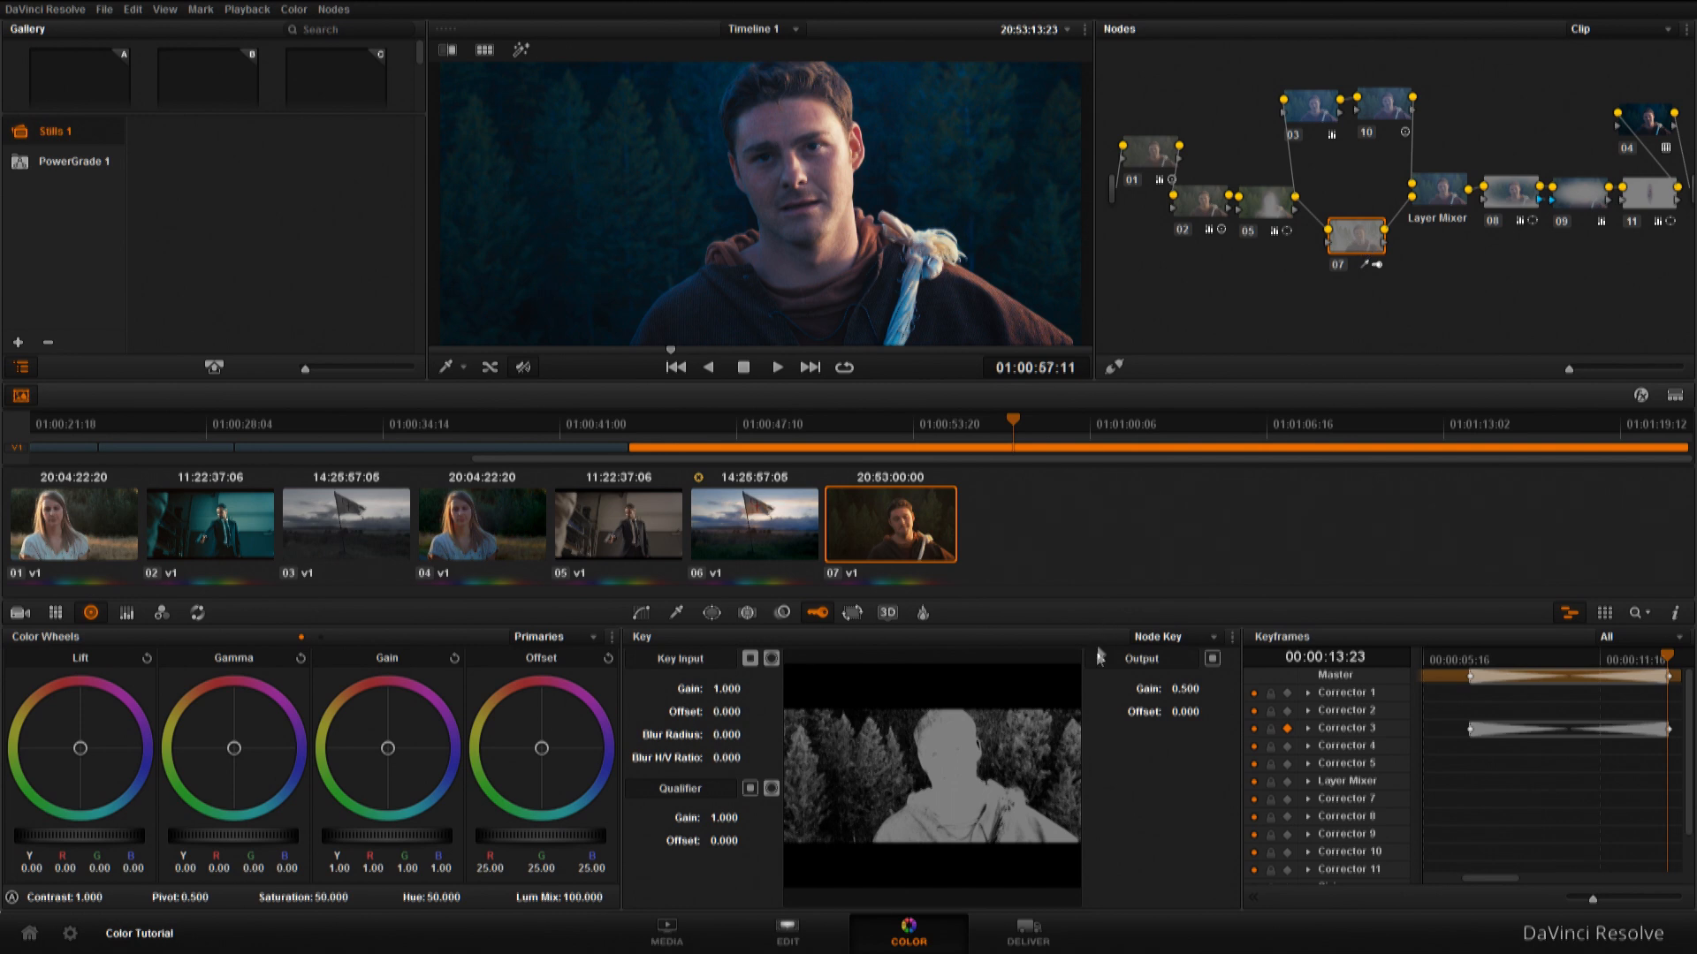
double_click(1182, 689)
type("0.3")
key("Return")
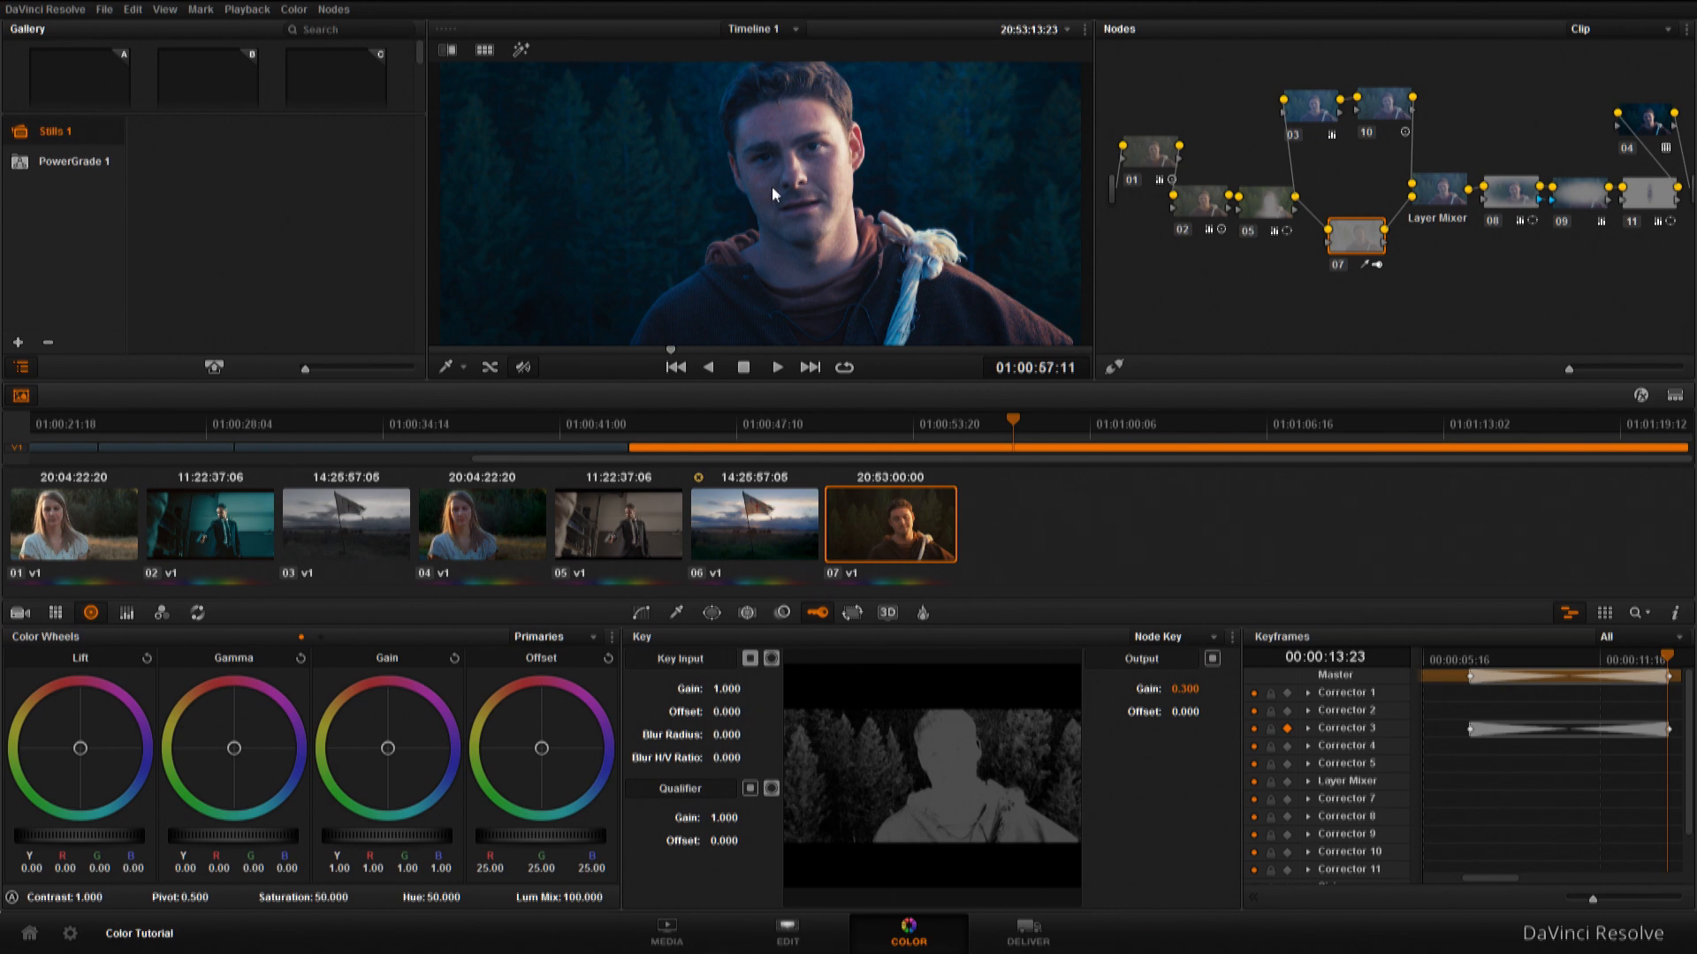
double_click(1184, 688)
key("Return")
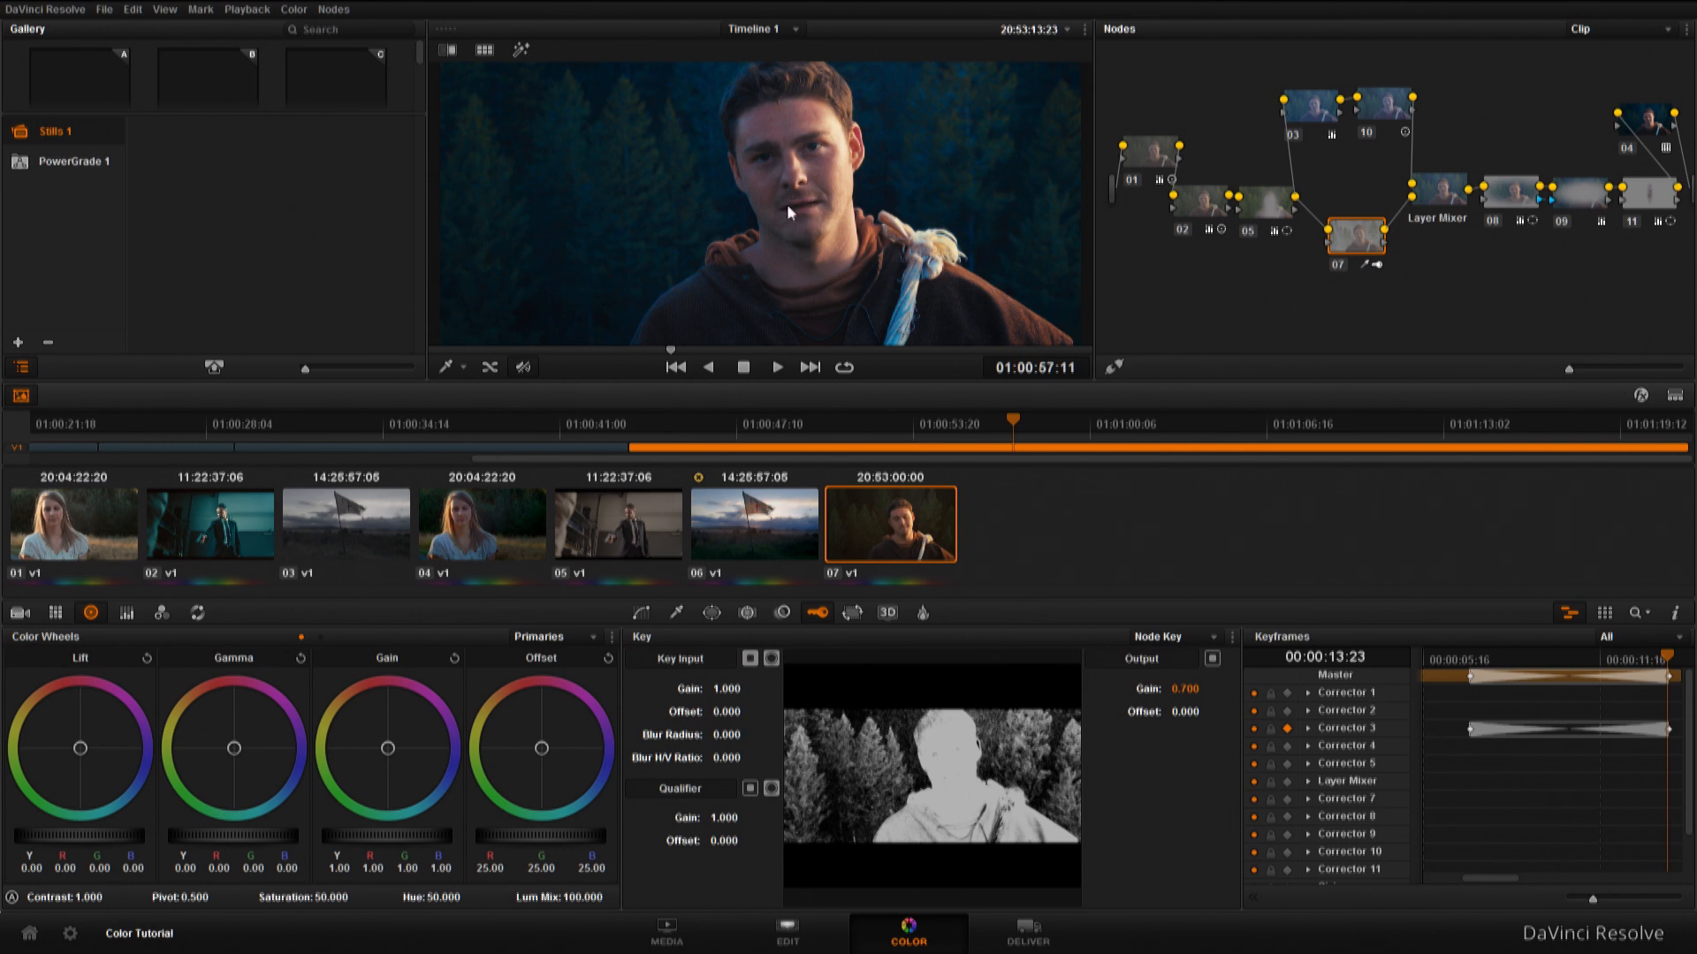
double_click(1183, 688)
type(".5")
key("Return")
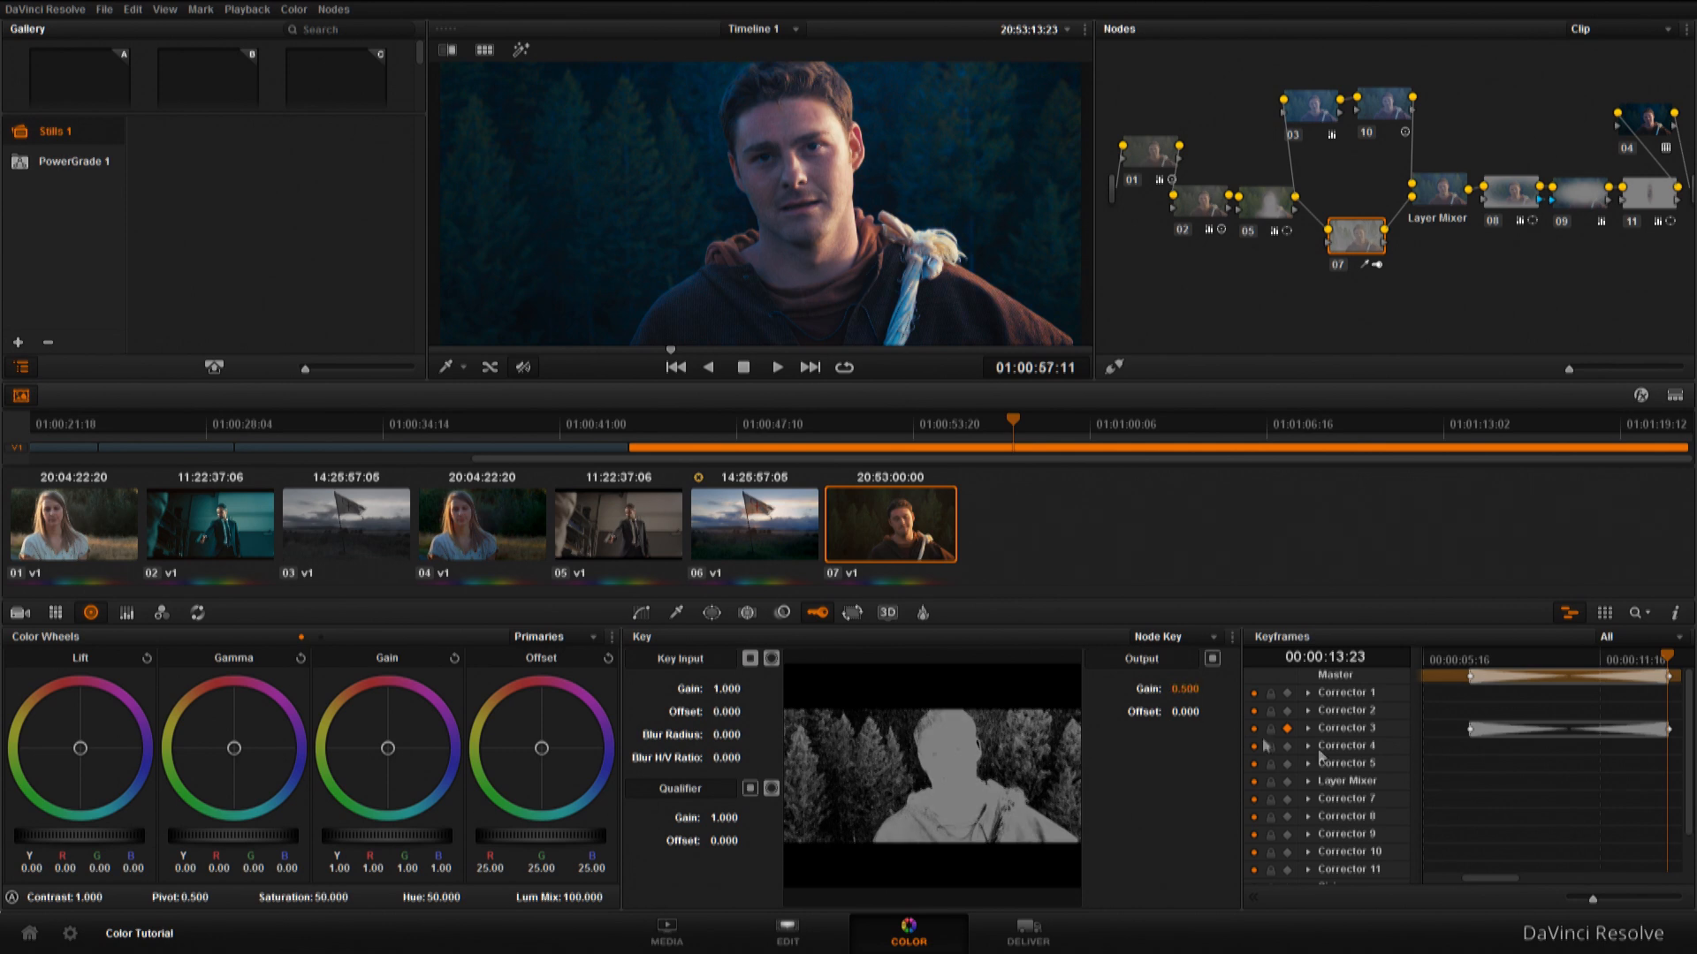
Enable automatic keyframing for Corrector 7 and keyframe its key output gain at 0.5 at 00:00:07:06.
left_click(1476, 659)
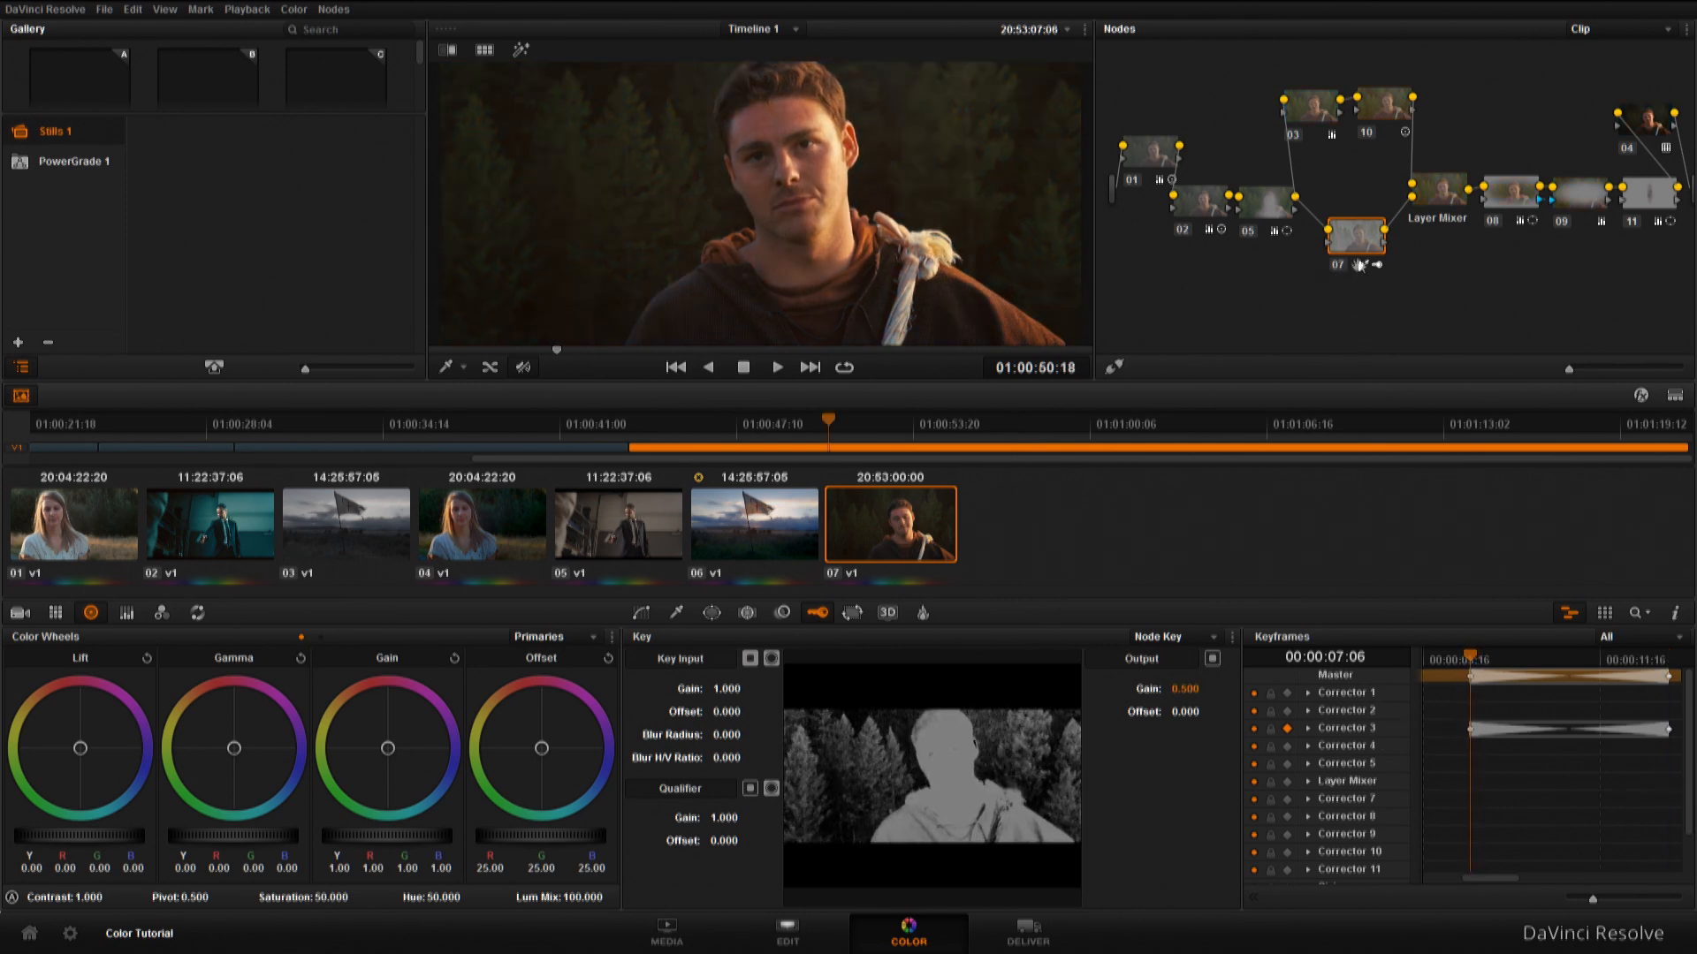
left_click(1308, 801)
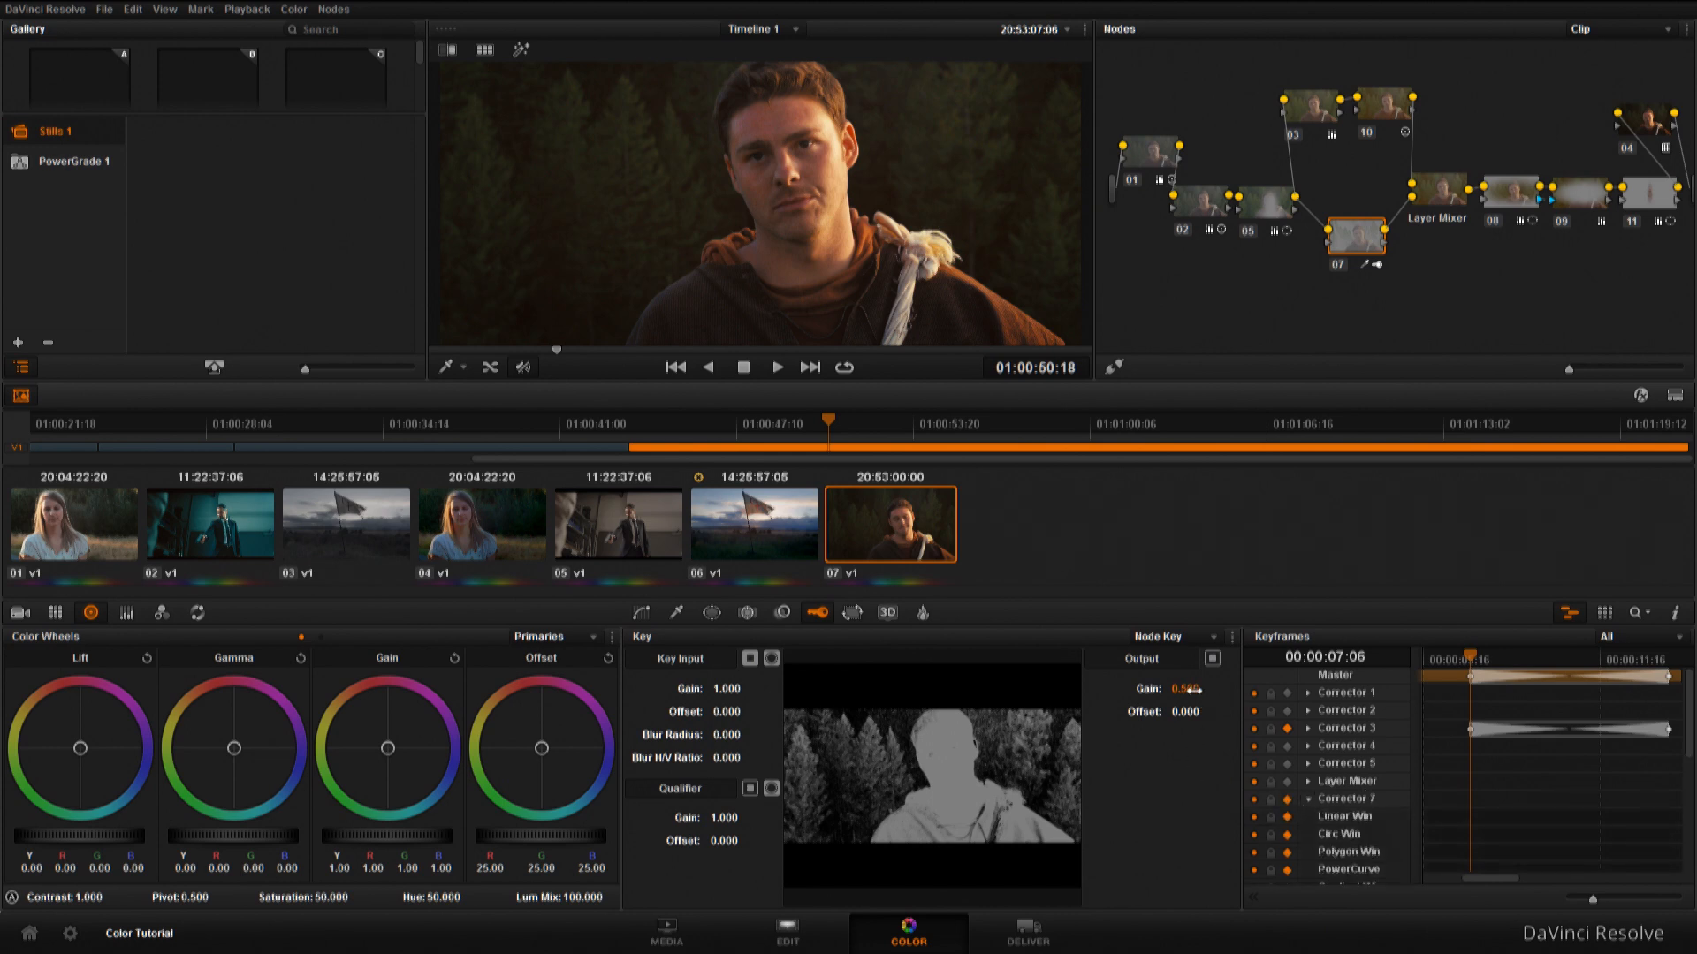
left_click_drag(1194, 690, 1186, 685)
type(".5")
key("Return")
Keyframe node 07's key output gain at 0.7 at 00:00:14:00.
left_click_drag(1472, 658, 1684, 667)
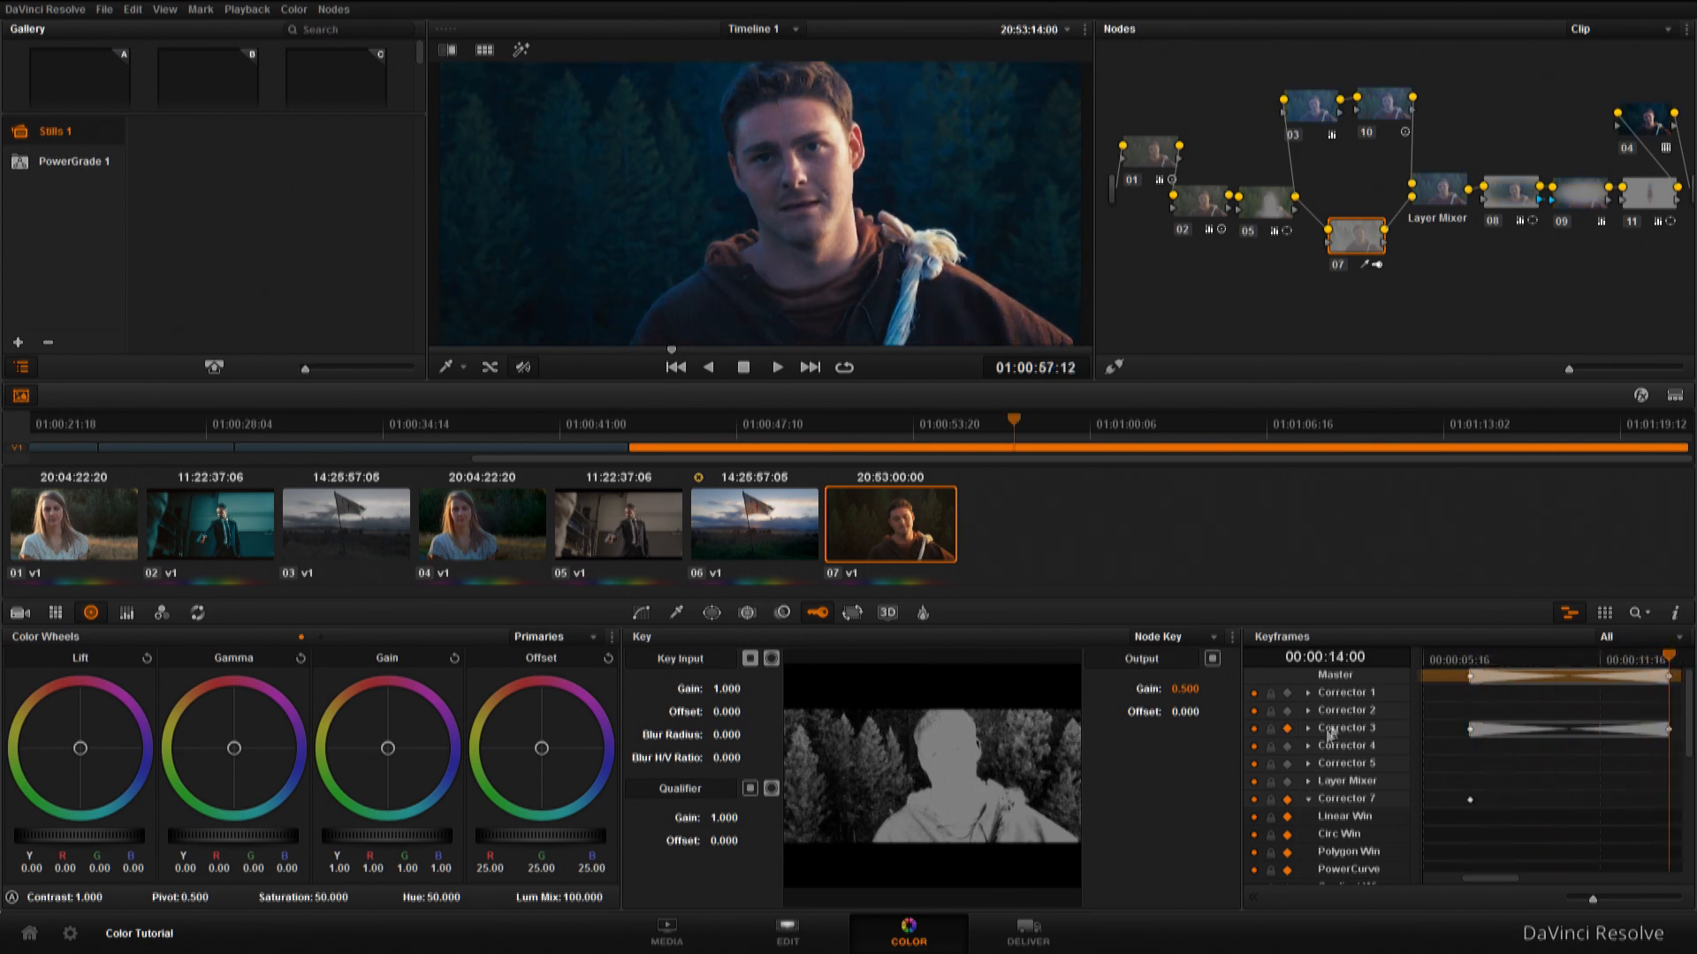
double_click(1186, 690)
key("BackSpace")
type(".7")
key("Return")
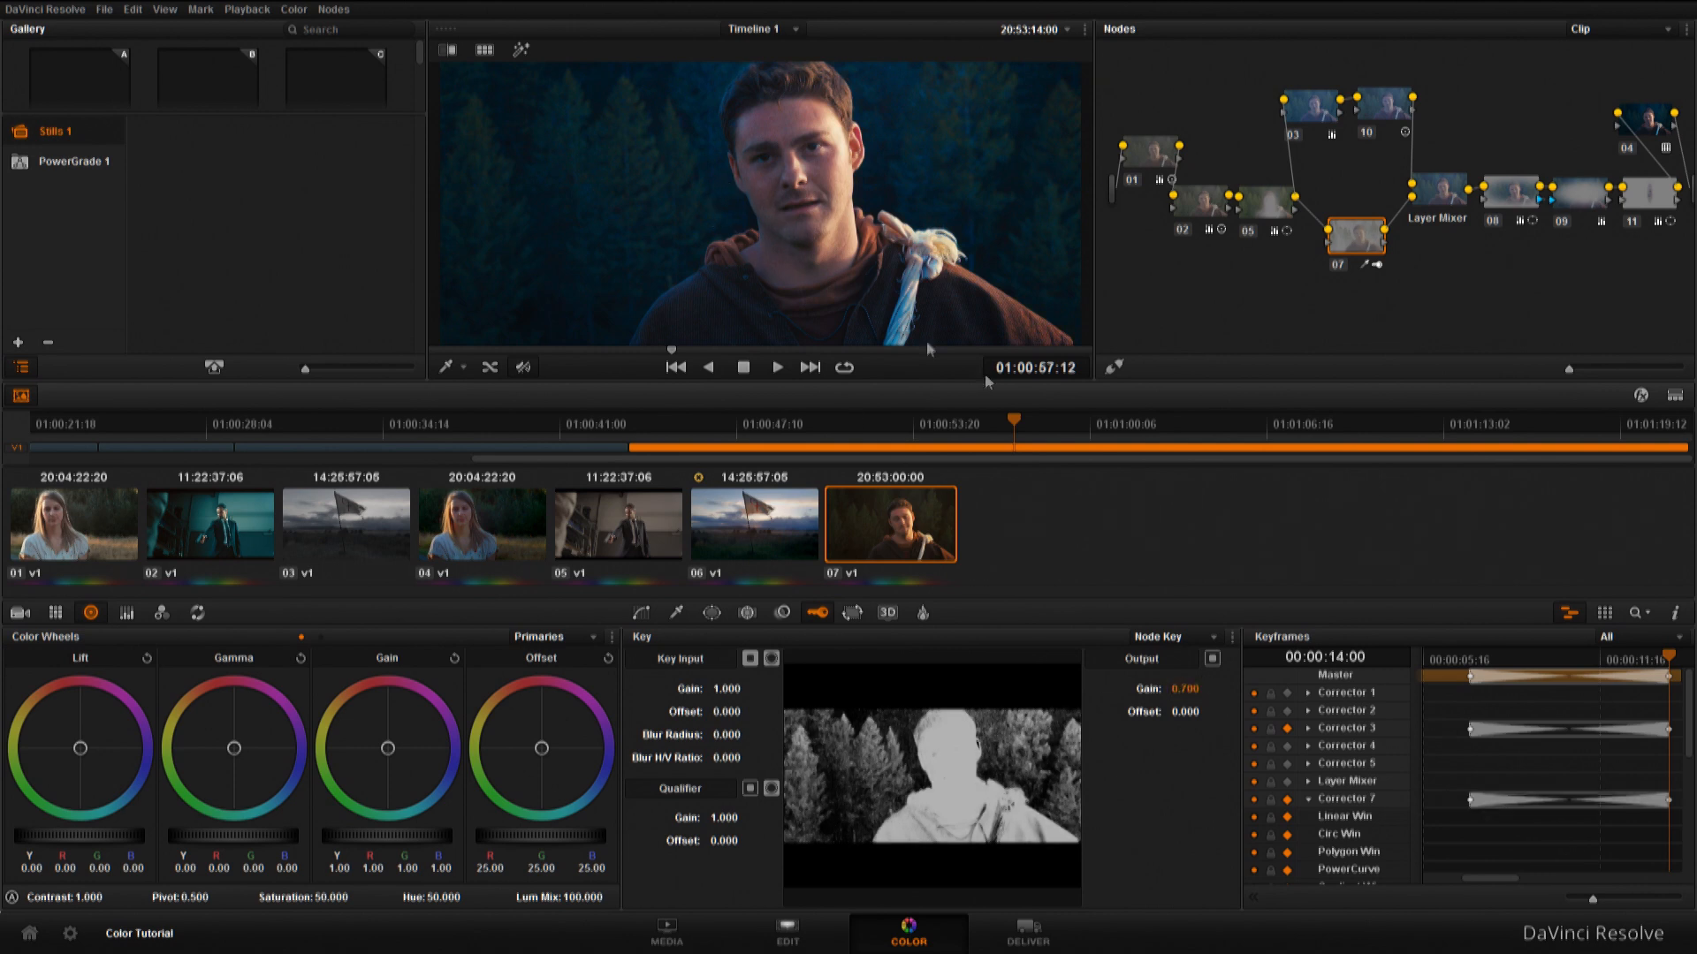
Play back the warm-to-blue transition in the enlarged viewer from just before the first keyframe, and restore the normal layout.
left_click_drag(1670, 658, 1450, 663)
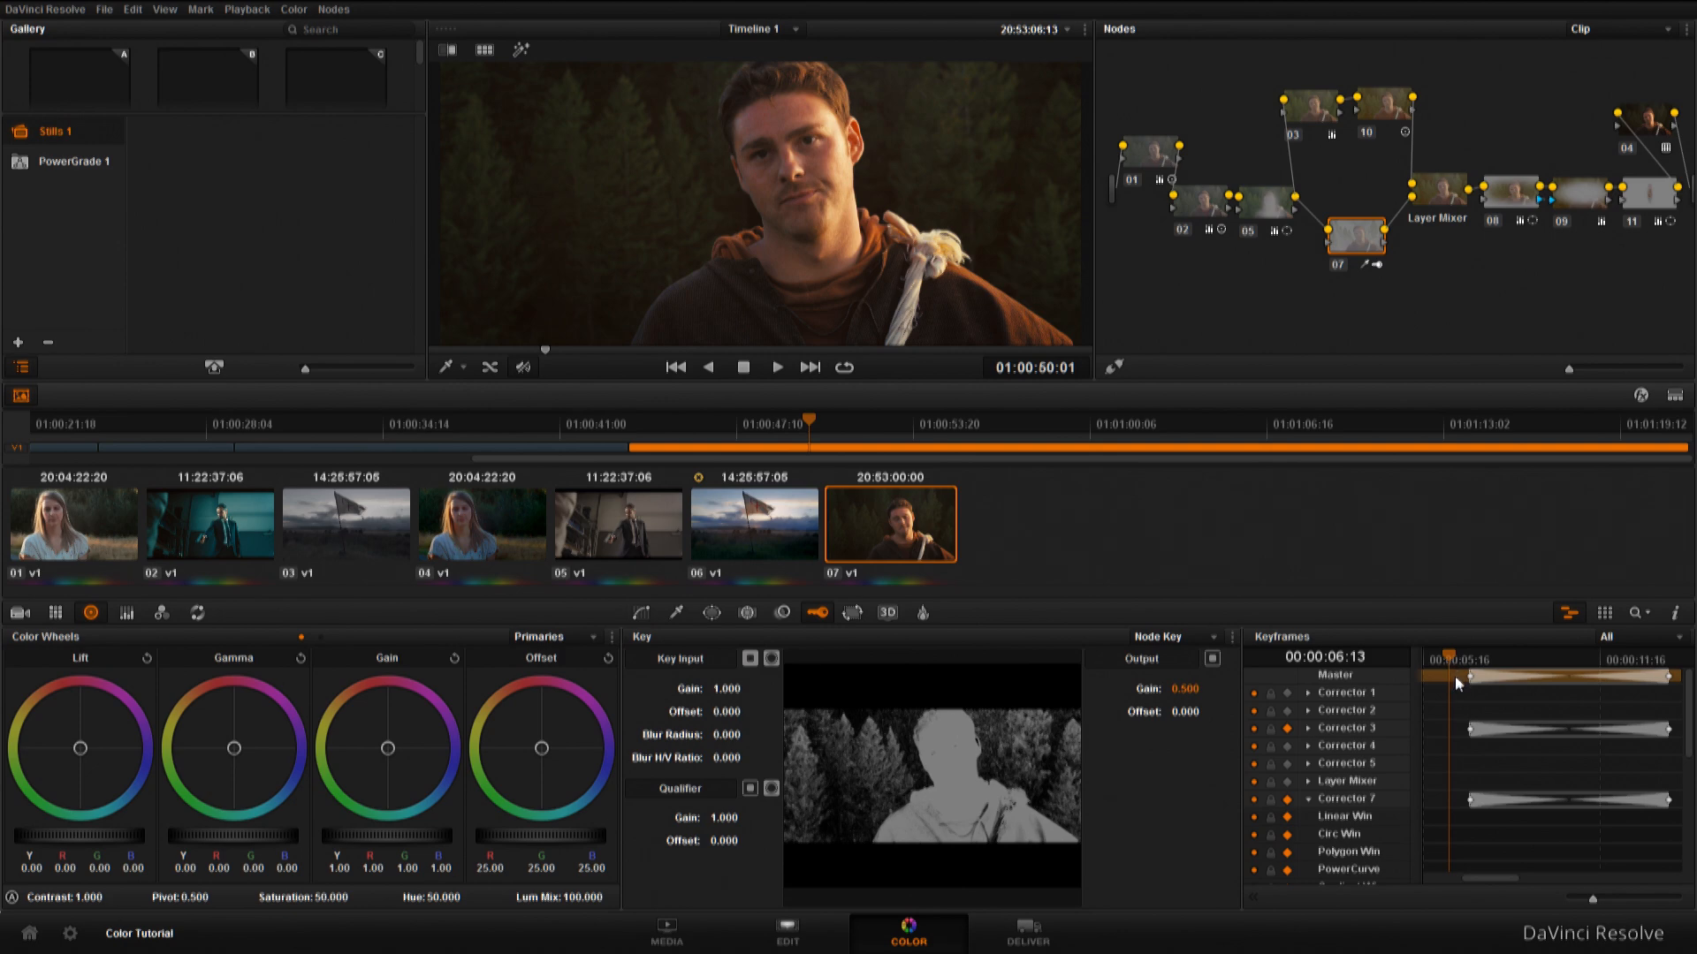
key("alt+f")
key("space")
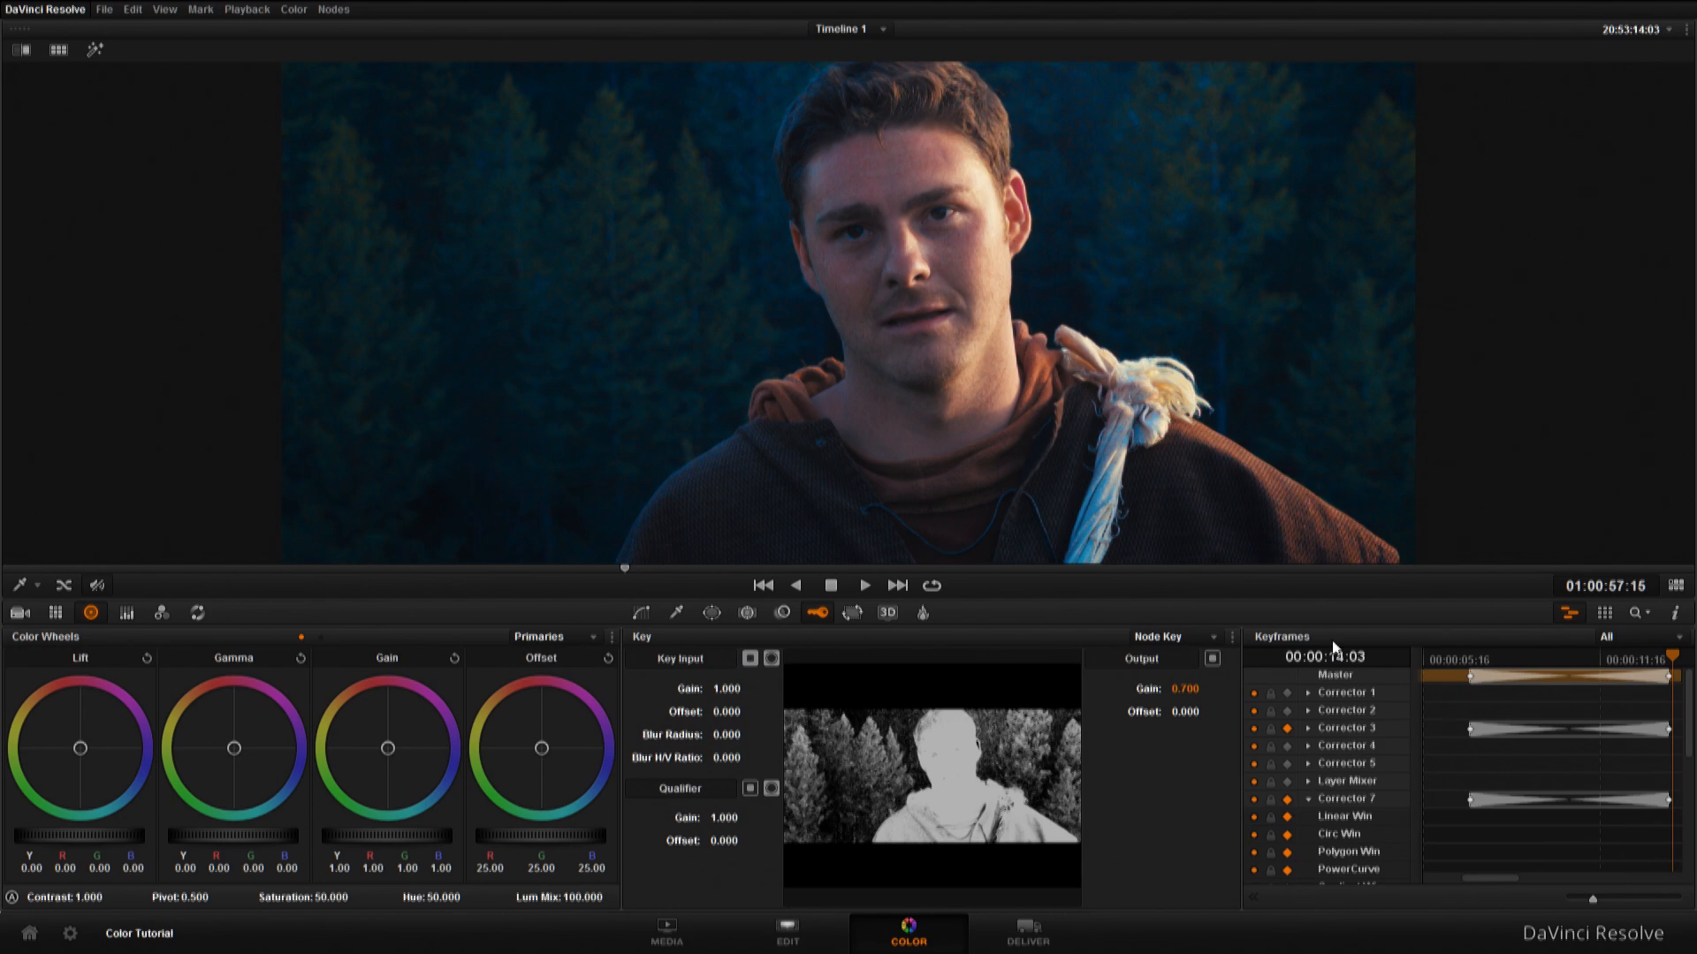
key("alt+f")
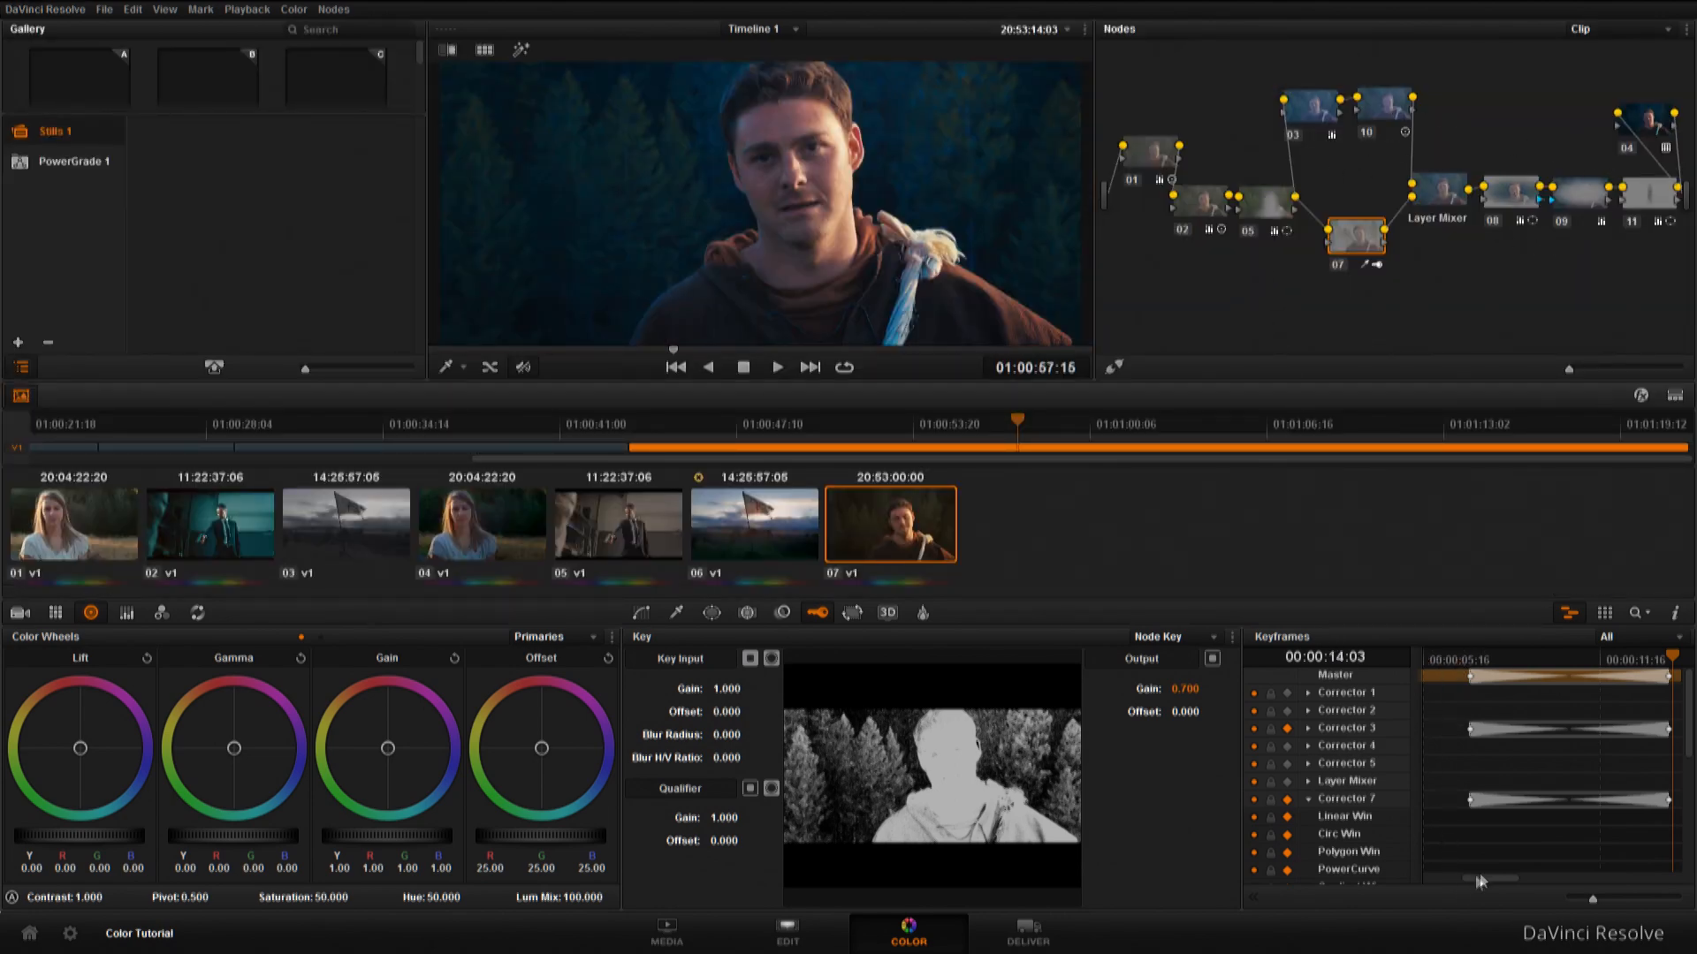
Examine the keyframe spans on Corrector 3 and its individual parameter tracks.
left_click_drag(1593, 898, 1573, 910)
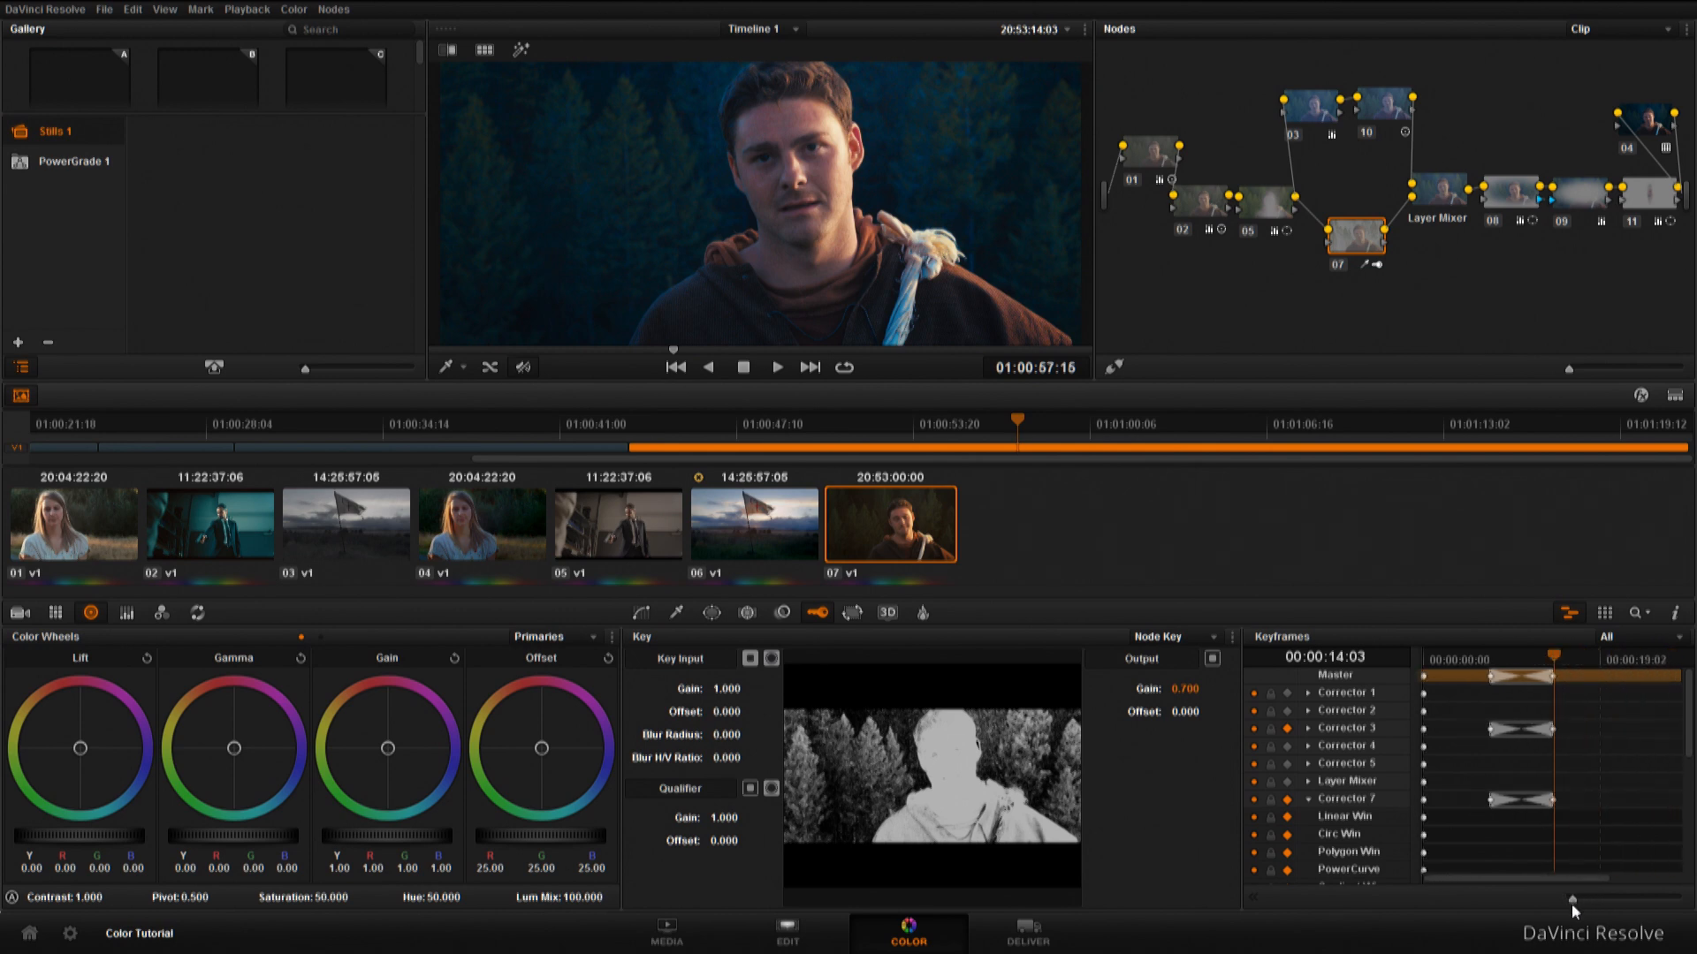
left_click(1308, 729)
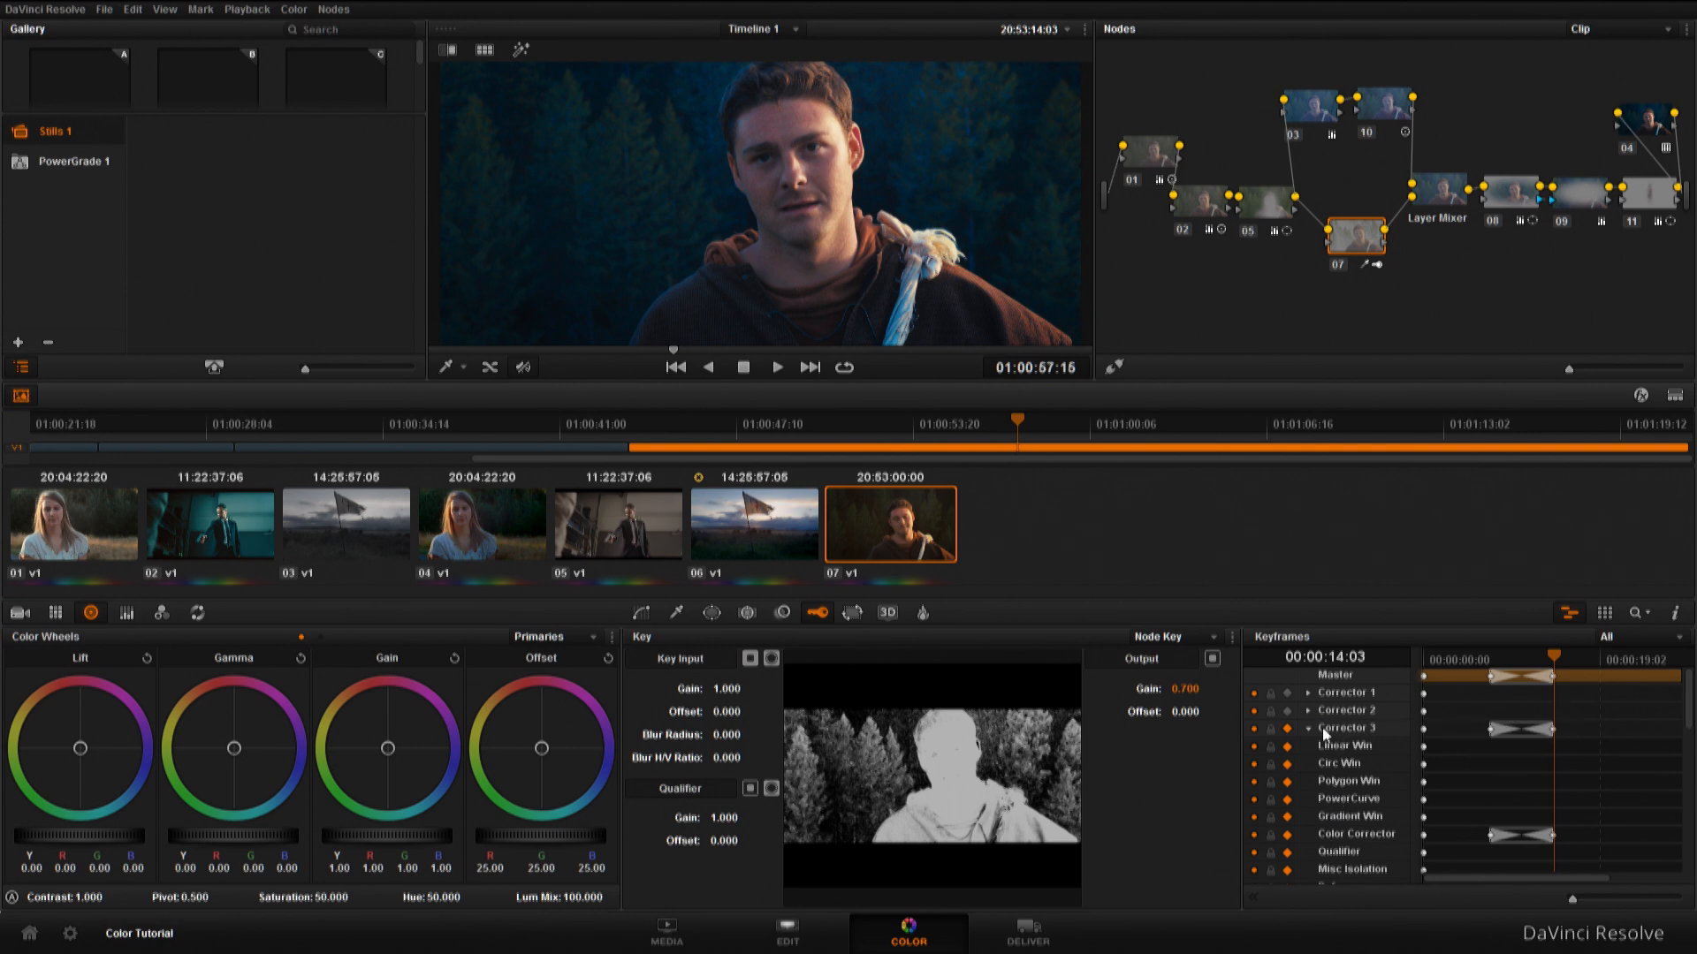
left_click(1309, 729)
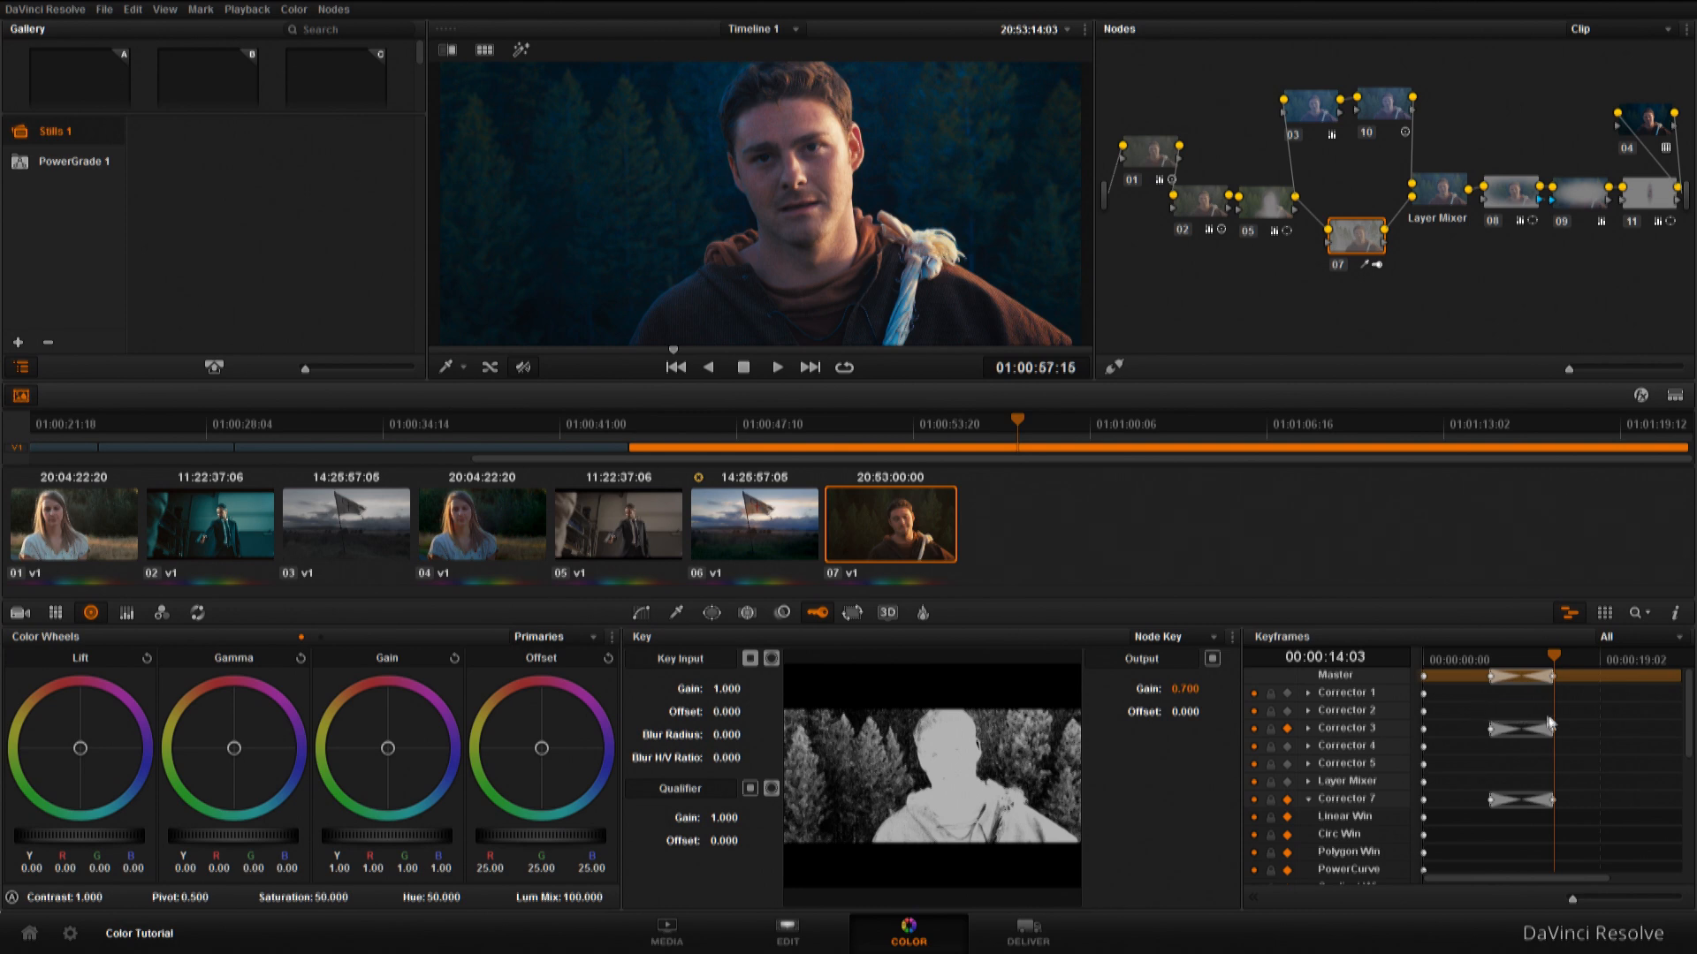